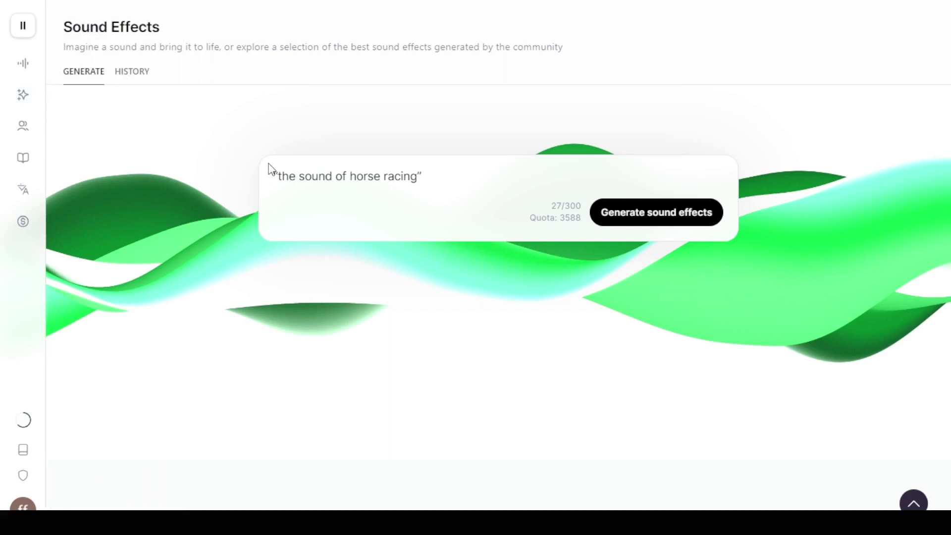
Step: Open the sound effects history and preview Generations 1 and 2 of "make the sound of horses racing"
left_click(143, 75)
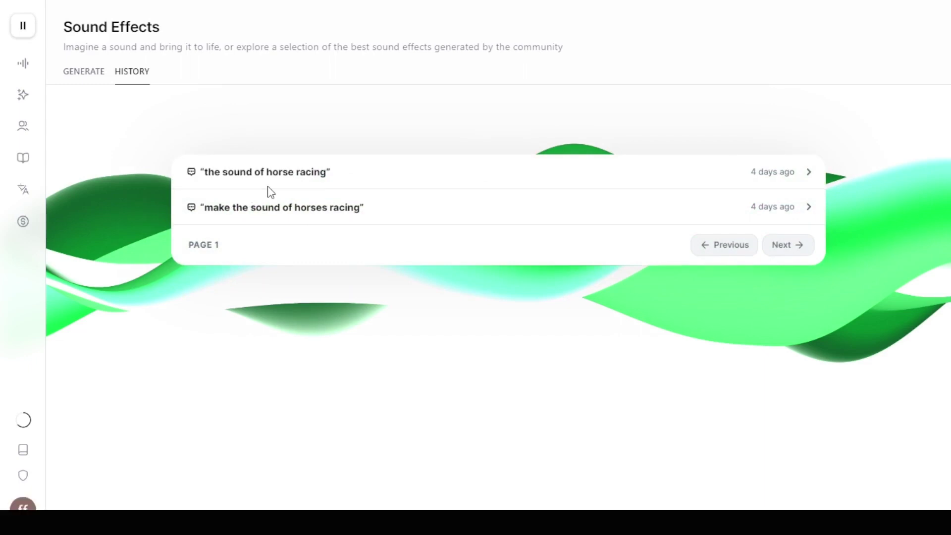
left_click(274, 207)
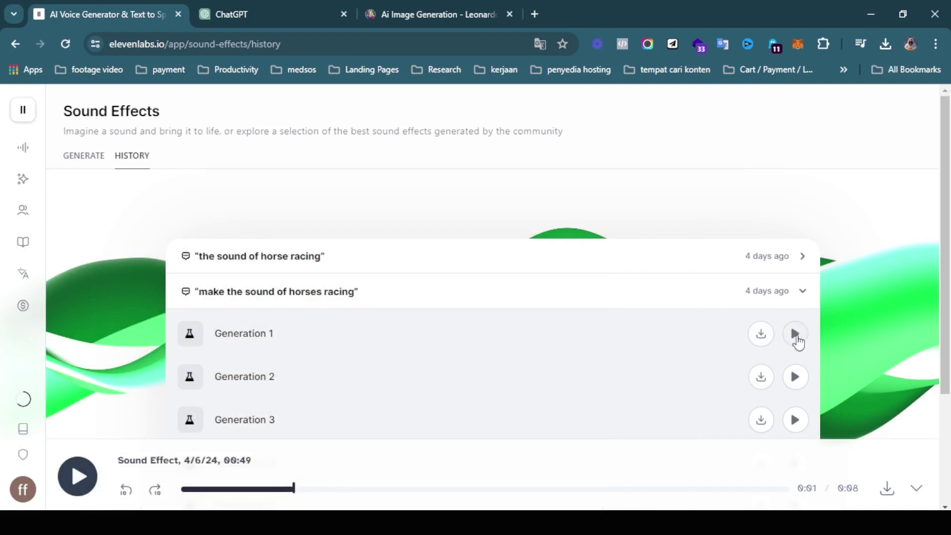
left_click(795, 336)
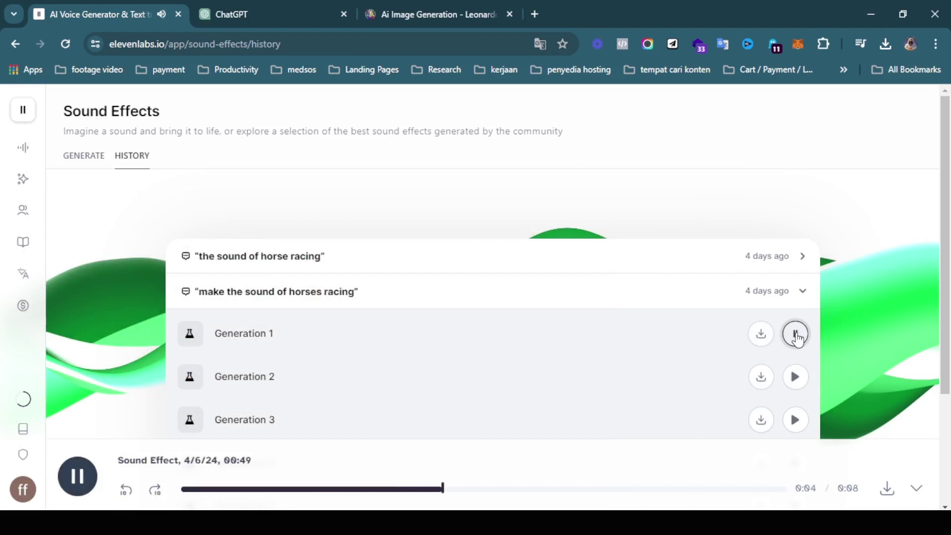
left_click(796, 336)
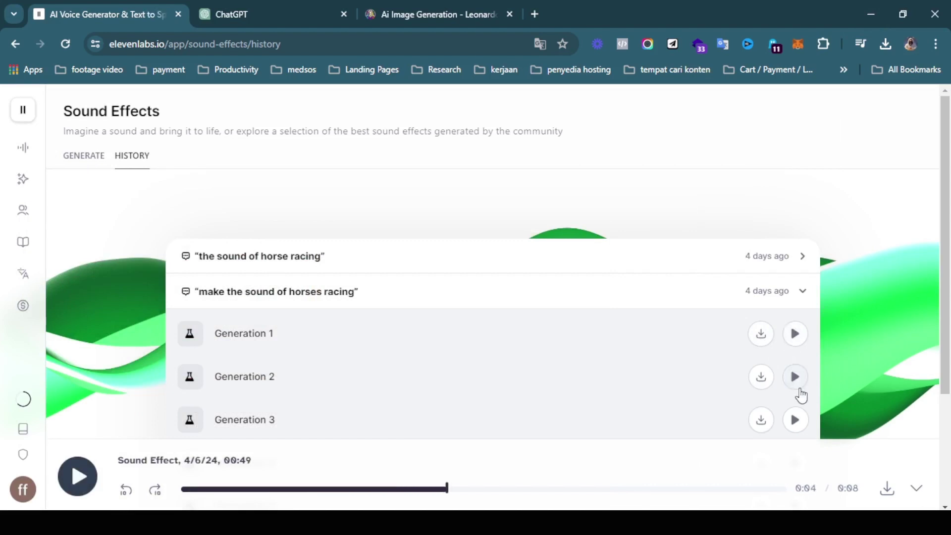
scroll(794, 379, "down", 3)
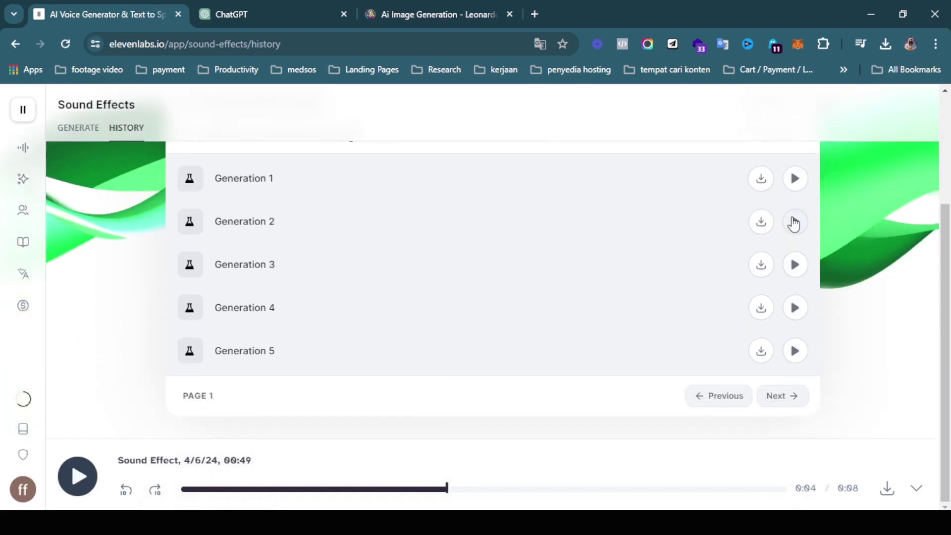
left_click(794, 223)
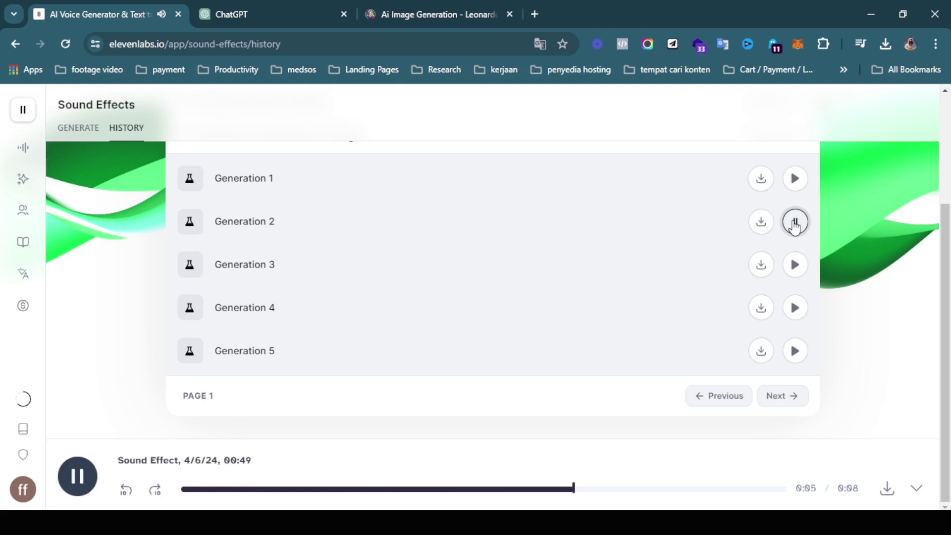
left_click(794, 224)
scroll(683, 313, "up", 1)
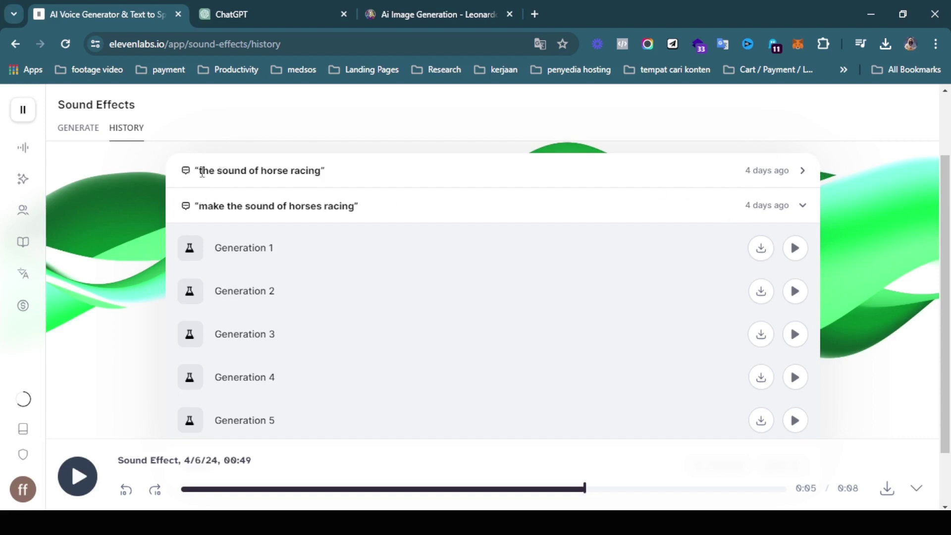
Step: Preview Generations 1 and 2 of "the sound of horse racing" and return to the sound effect generation form
left_click_drag(199, 171, 316, 172)
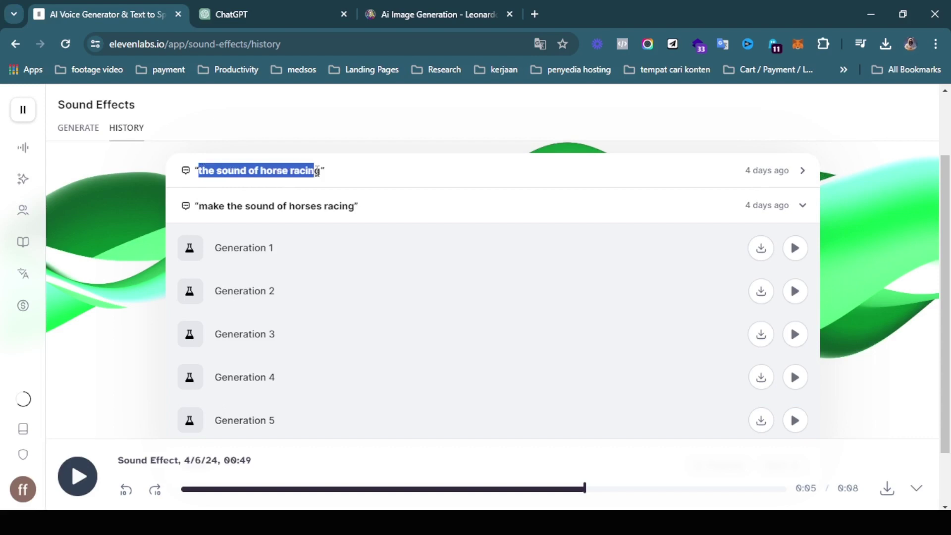
left_click(804, 171)
left_click(576, 274)
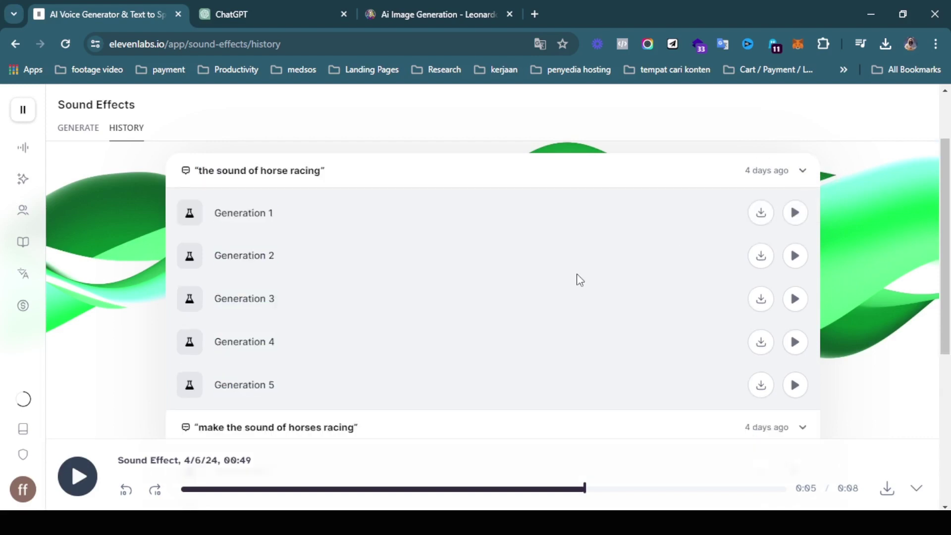
left_click(796, 214)
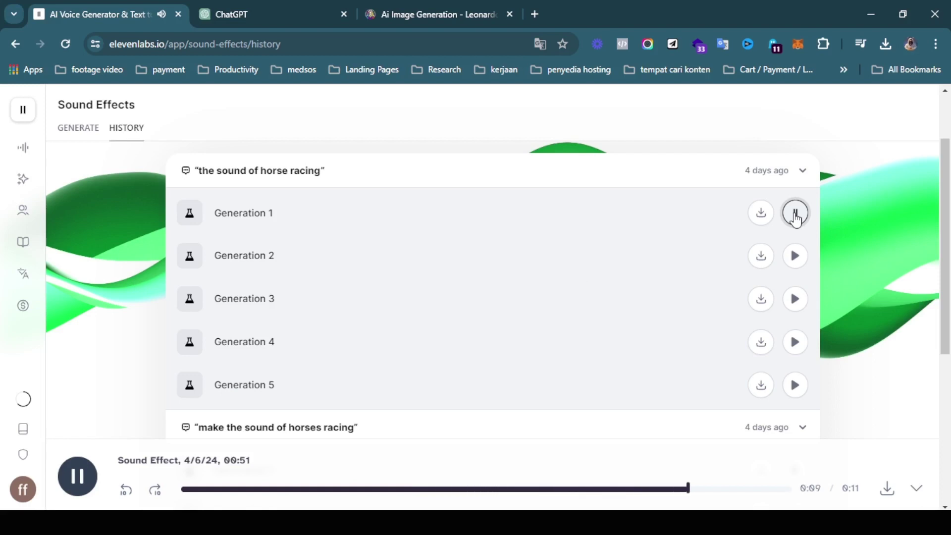
left_click(795, 213)
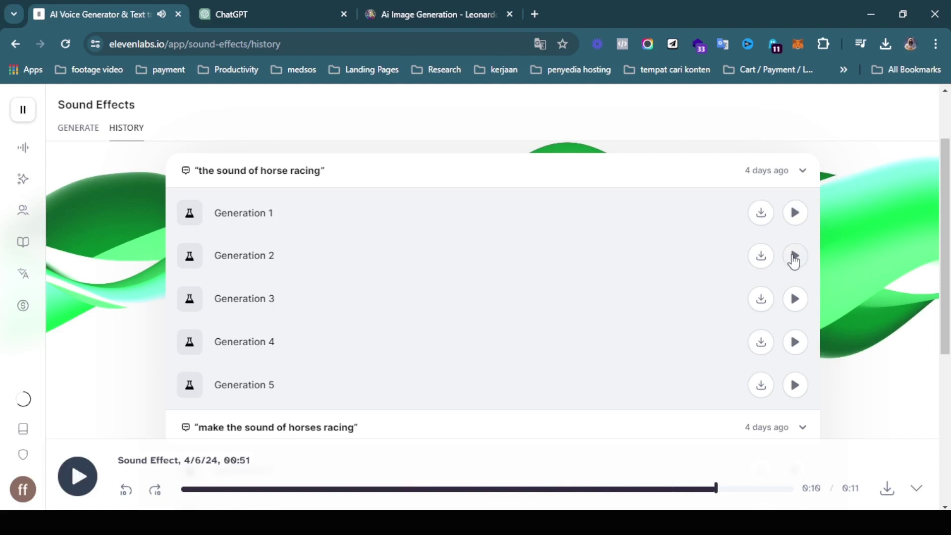
left_click(794, 256)
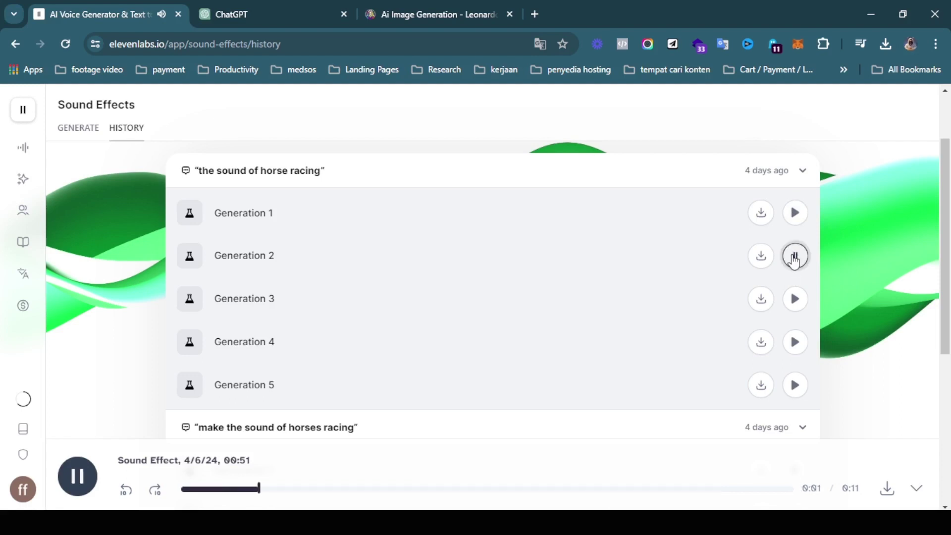
left_click(794, 257)
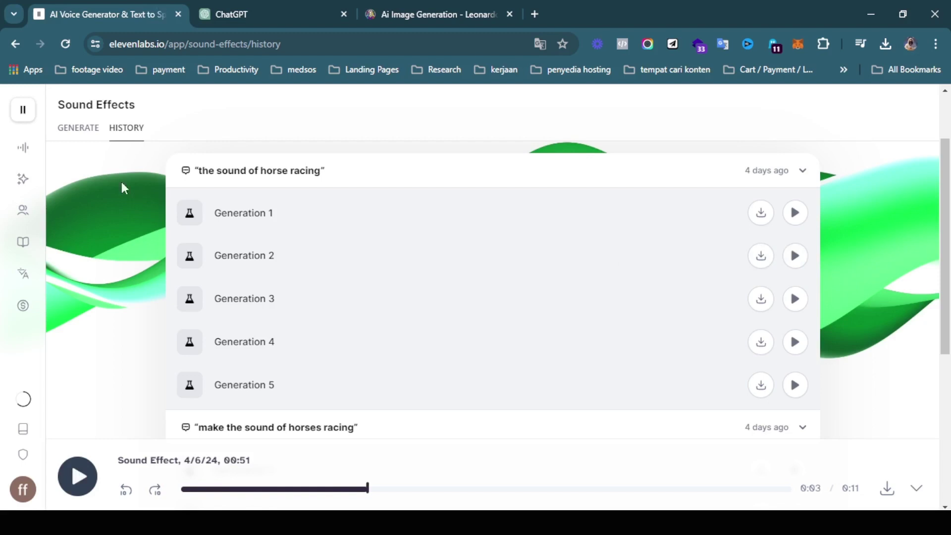
left_click(90, 130)
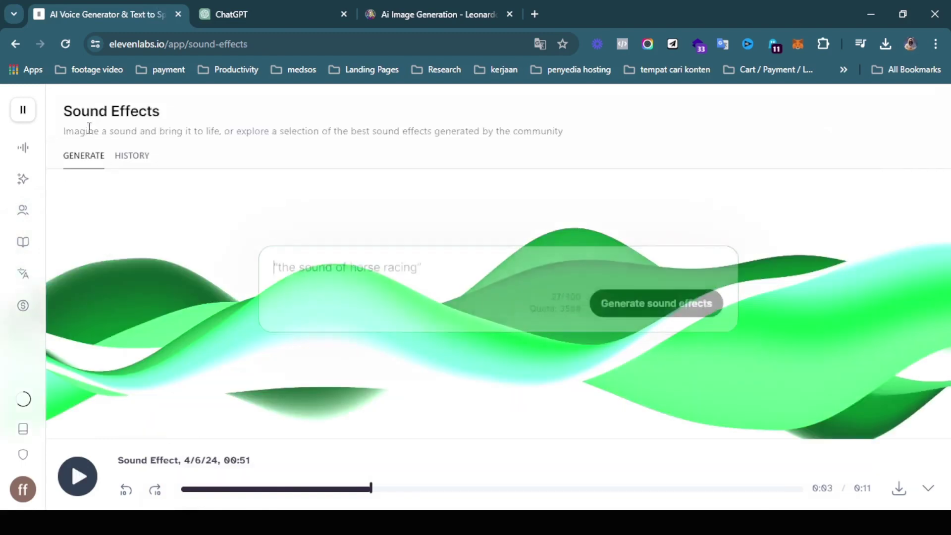
mouse_move(51, 176)
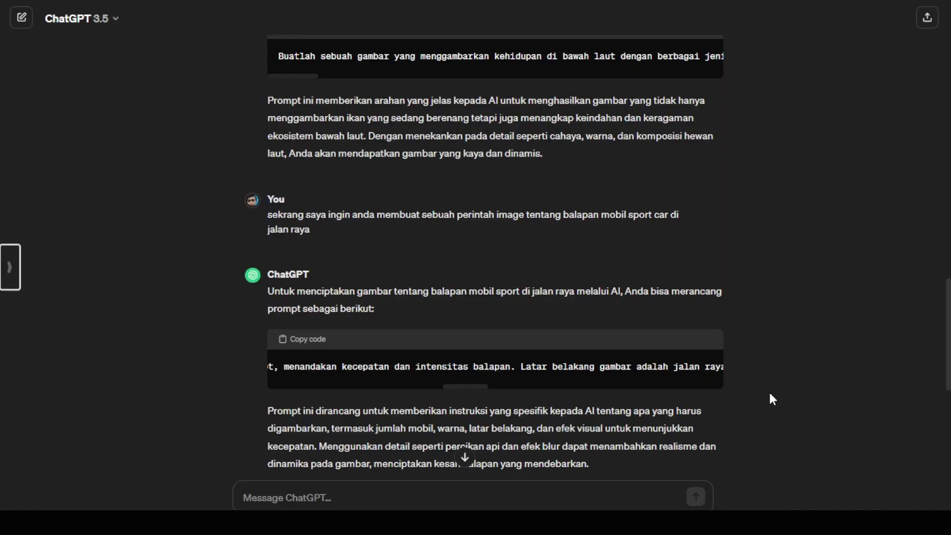
Step: Switch to ChatGPT and review the earlier image requests and the prompt written for sports cars racing on a highway
scroll(770, 394, "up", 7)
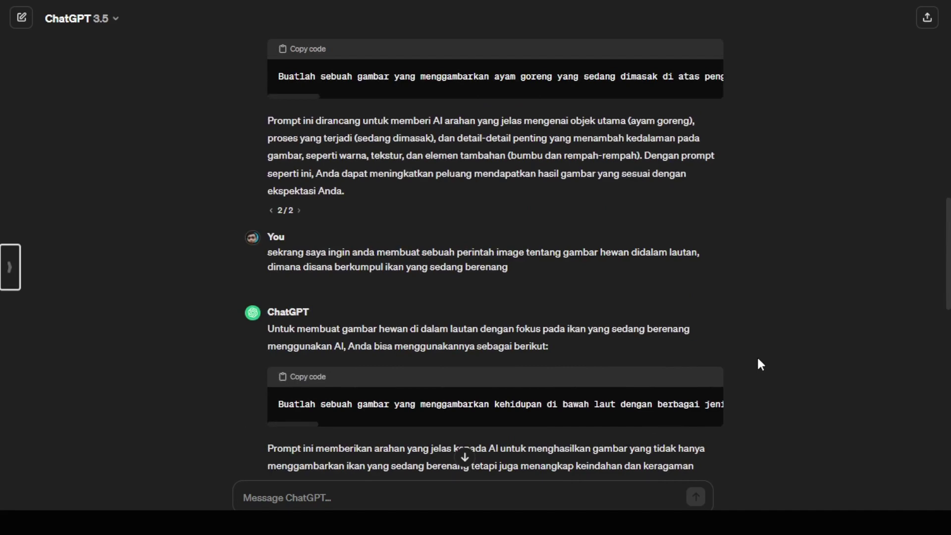
scroll(394, 268, "down", 7)
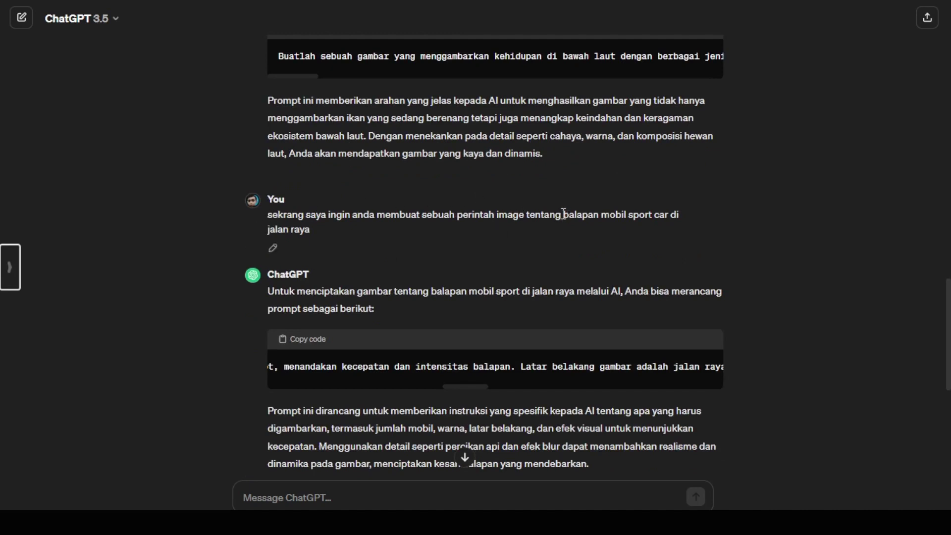
left_click_drag(524, 216, 465, 251)
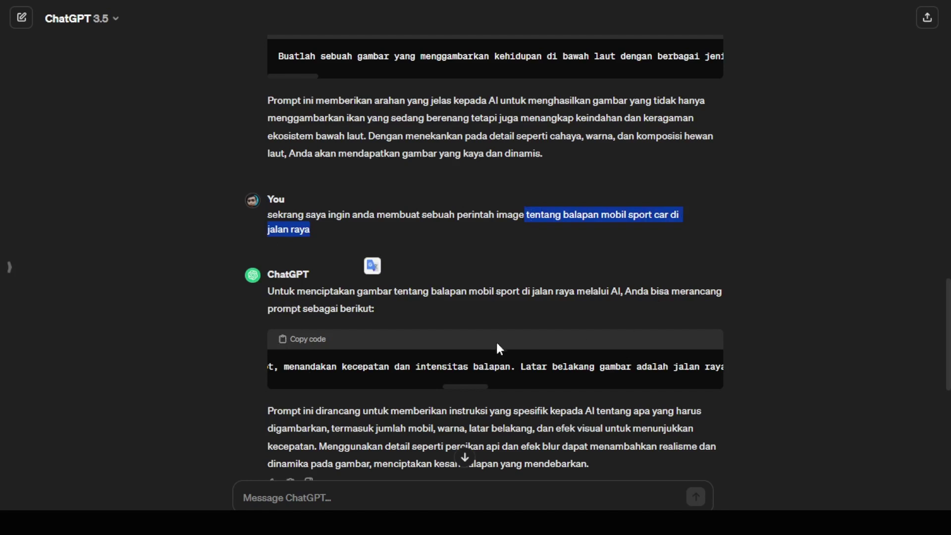
left_click_drag(456, 390, 284, 384)
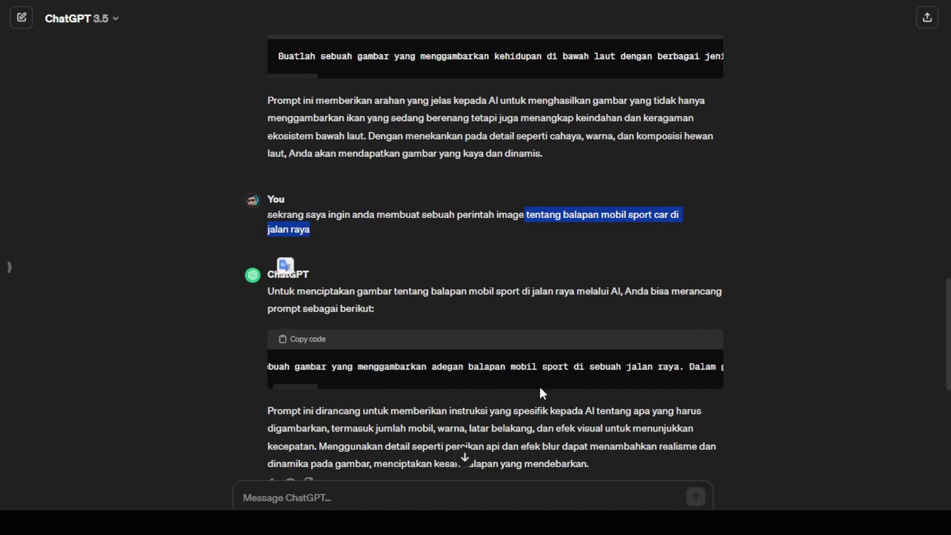
Step: Review the ChatGPT request and image prompt about a spectator watching a sports car race at the track
scroll(389, 338, "down", 3)
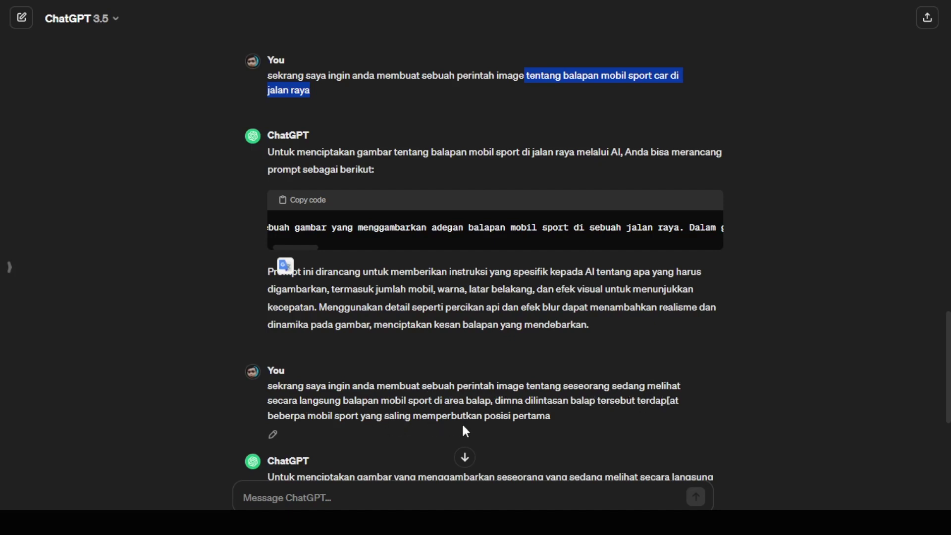
scroll(538, 412, "down", 1)
scroll(538, 413, "down", 3)
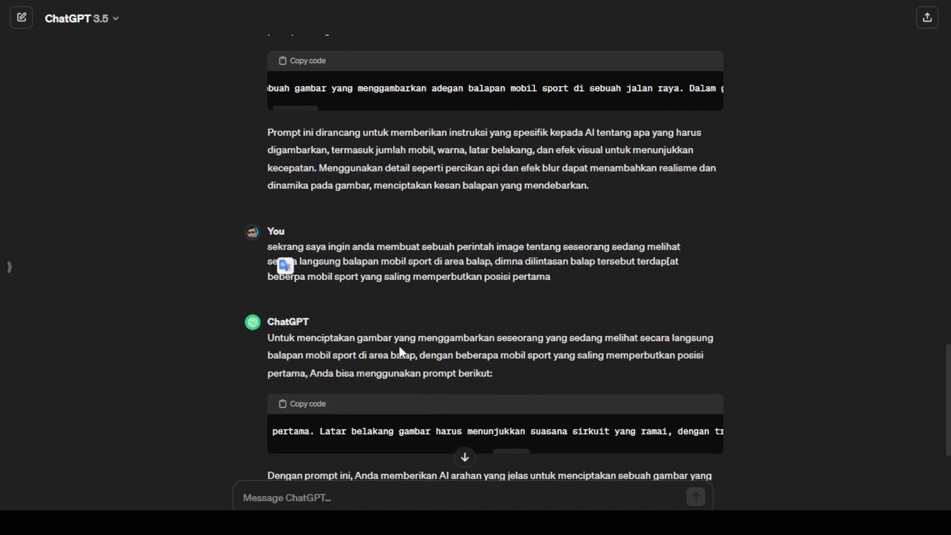
scroll(404, 350, "down", 2)
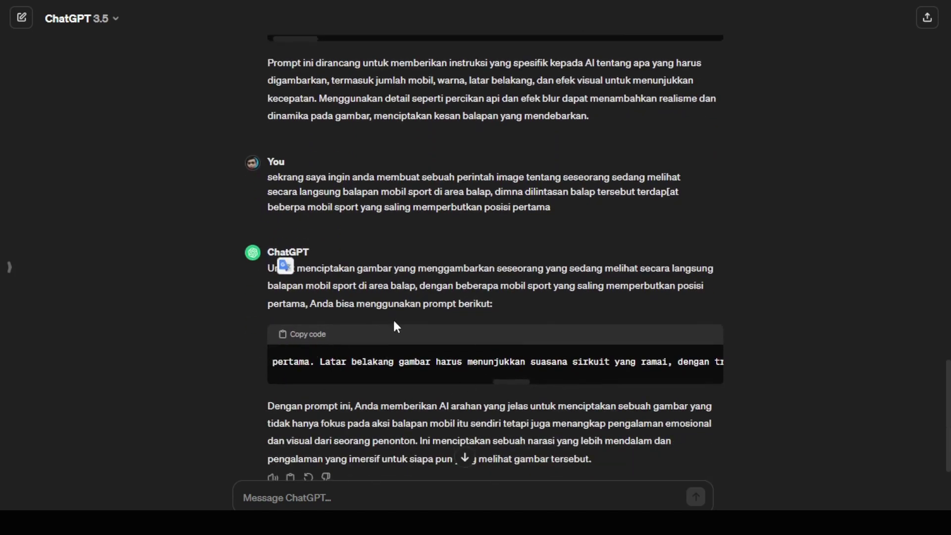
scroll(475, 380, "down", 1)
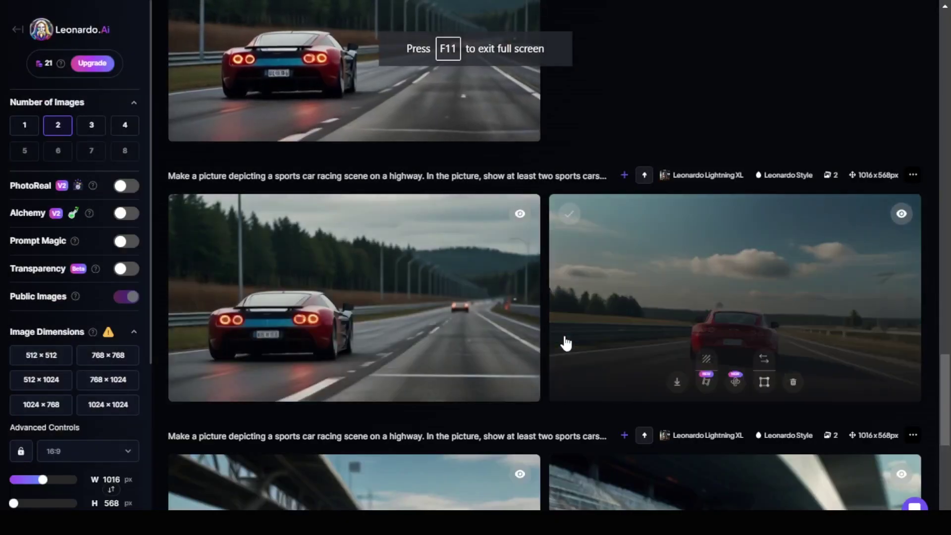
Step: Switch to Leonardo.Ai and examine the generated sports car racing images and the underwater and highway motion clips
scroll(565, 341, "down", 3)
scroll(565, 343, "down", 5)
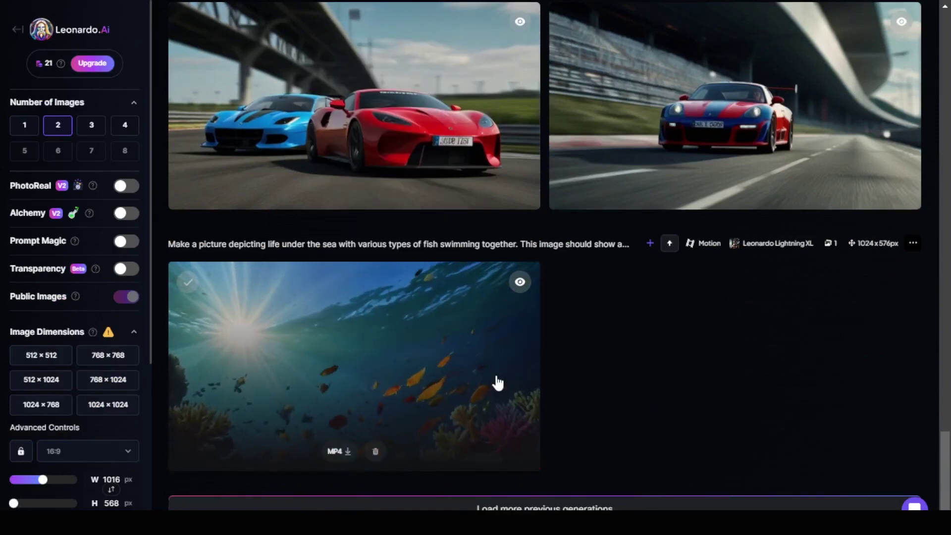
scroll(580, 404, "up", 3)
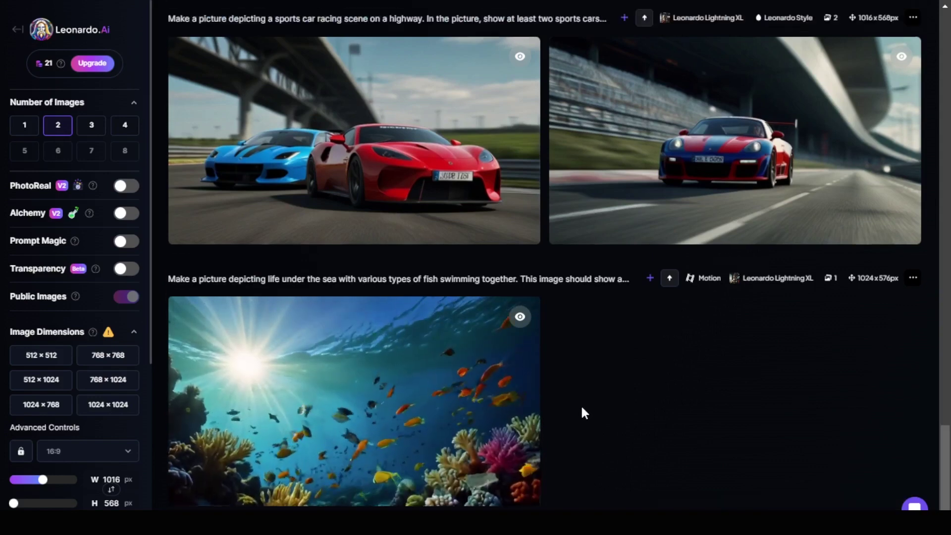
mouse_move(648, 323)
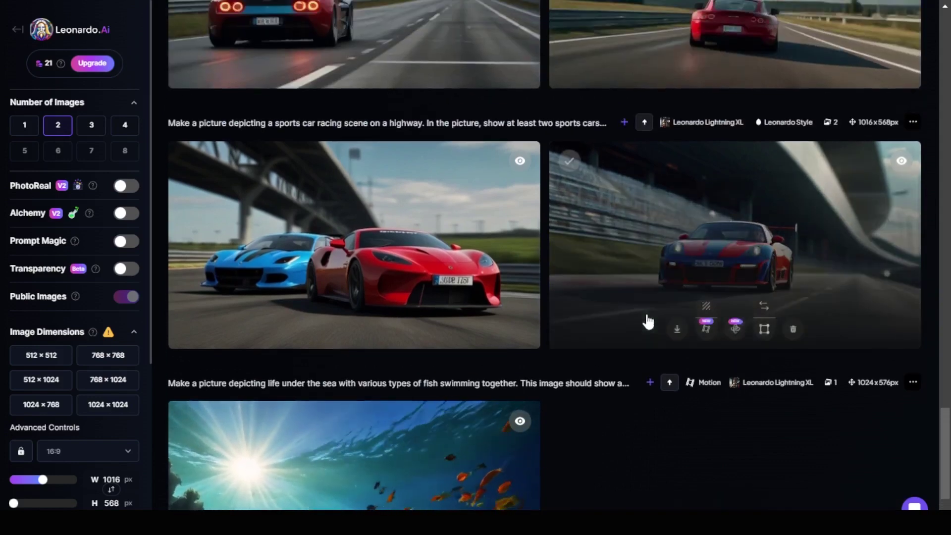
scroll(654, 435, "up", 2)
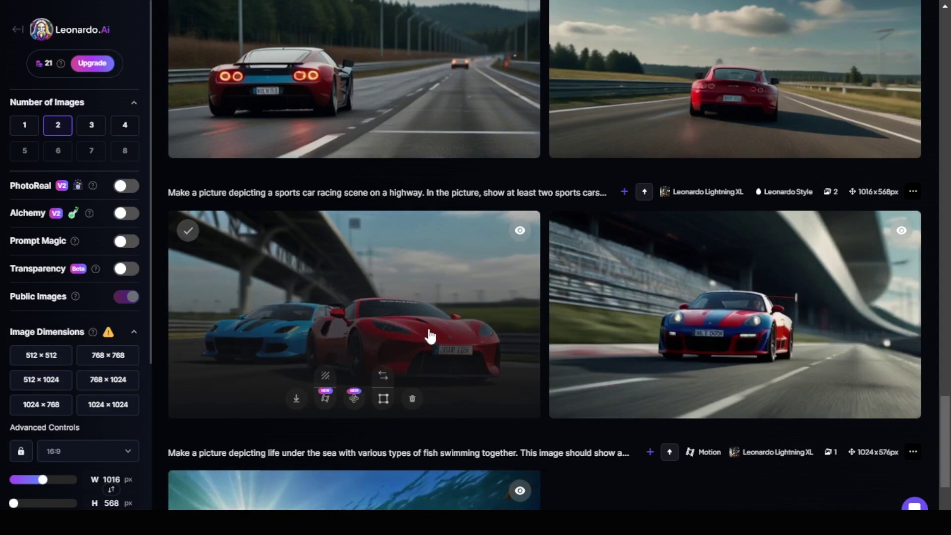
scroll(427, 341, "up", 3)
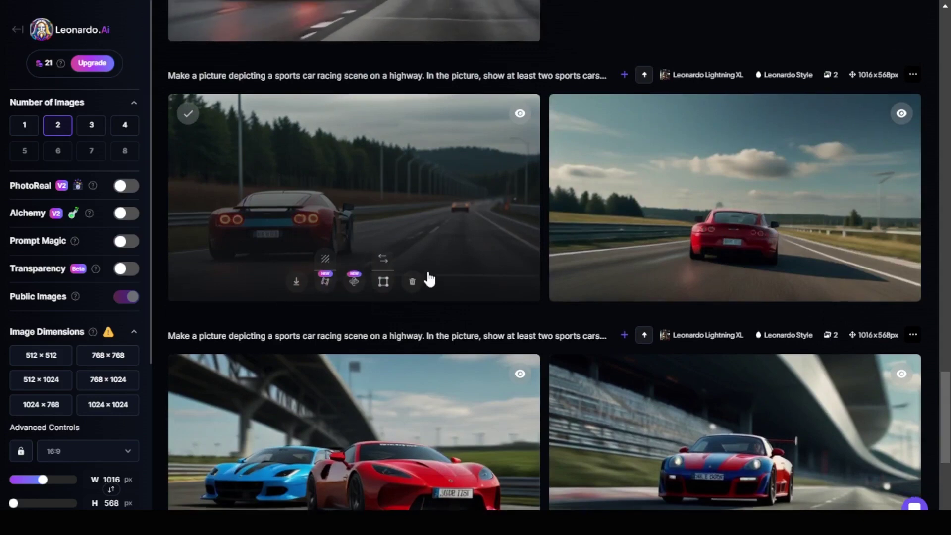
scroll(429, 278, "up", 3)
scroll(341, 415, "up", 3)
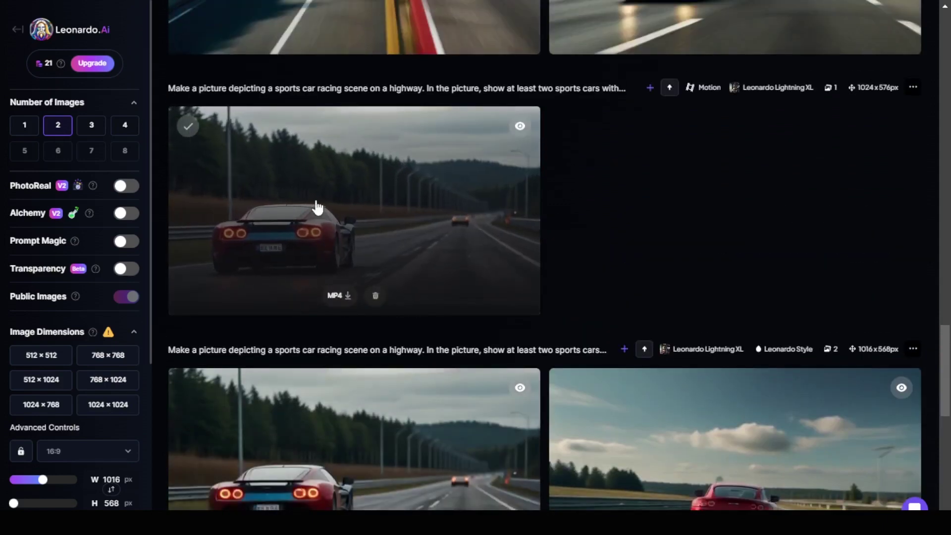
Step: Inspect the Image2Motion settings for the still of the red sports car on the forest highway, and close them without generating
scroll(365, 225, "down", 3)
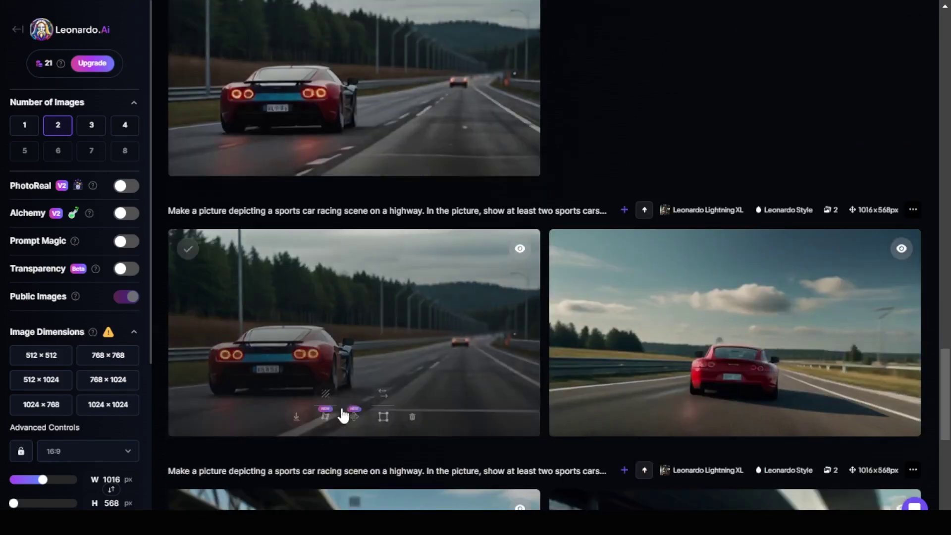
left_click(327, 419)
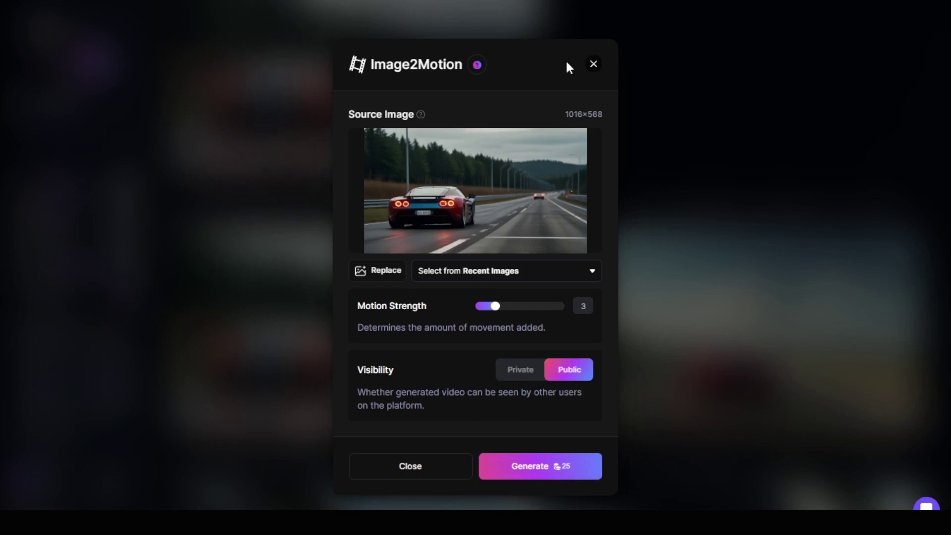
left_click(595, 64)
mouse_move(444, 379)
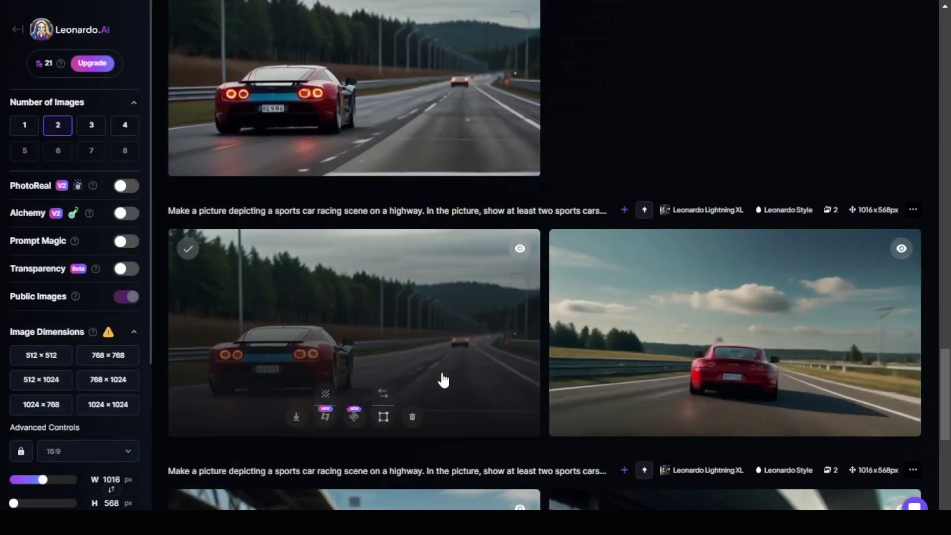
Step: Compare the generated highway racing stills with the motion clips made from them, including the red car and blue car scenes
scroll(385, 223, "up", 3)
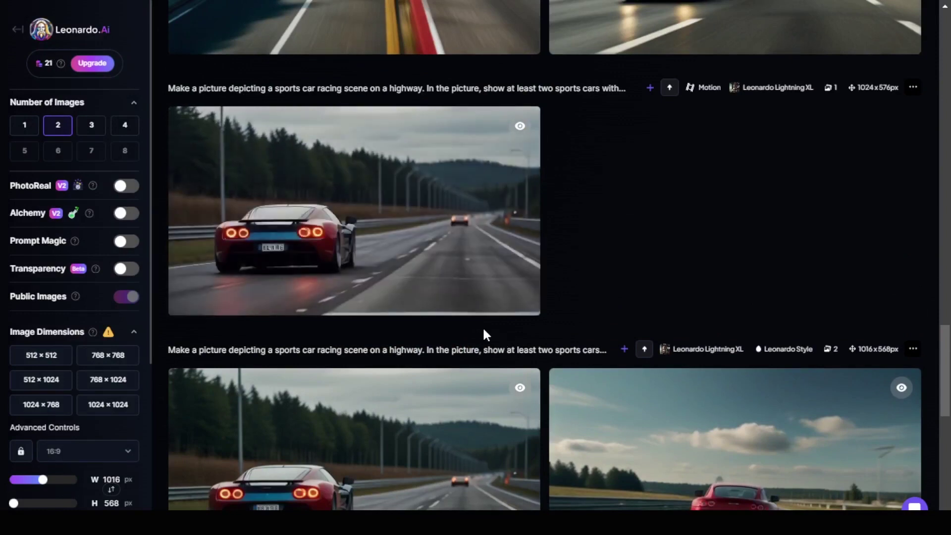
scroll(483, 332, "up", 5)
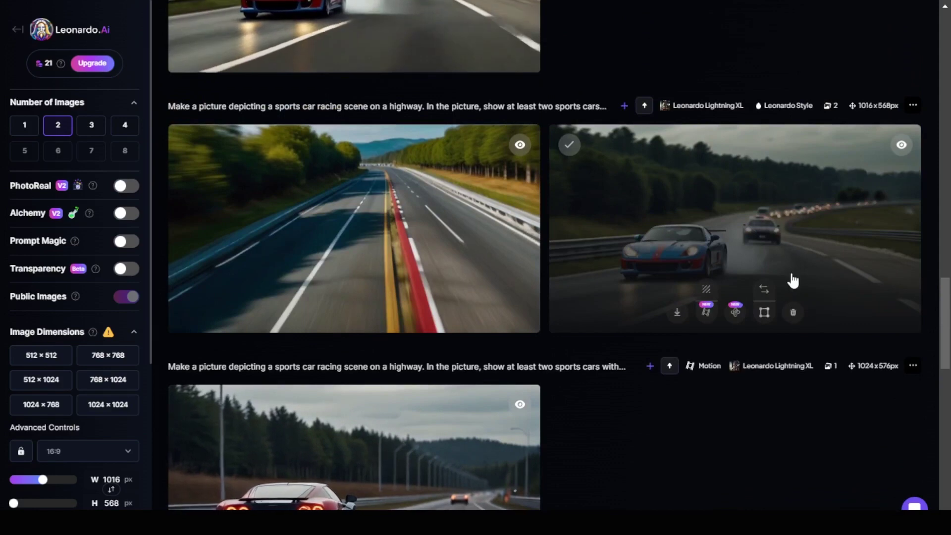
scroll(698, 267, "up", 3)
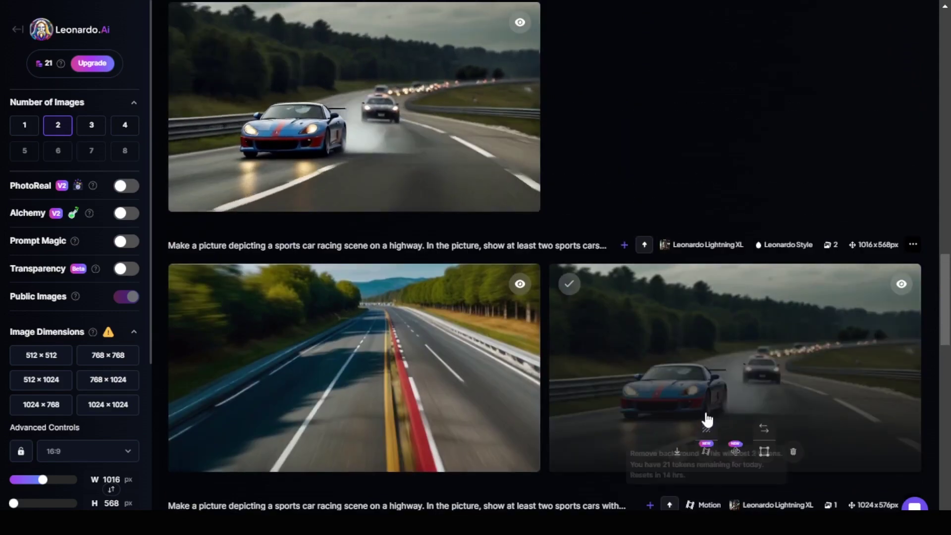
scroll(372, 273, "up", 2)
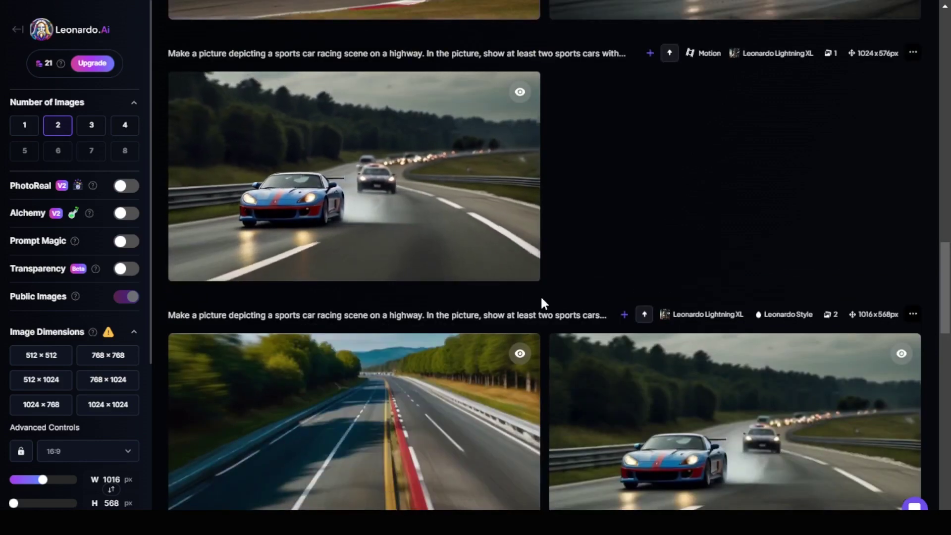
scroll(541, 301, "up", 2)
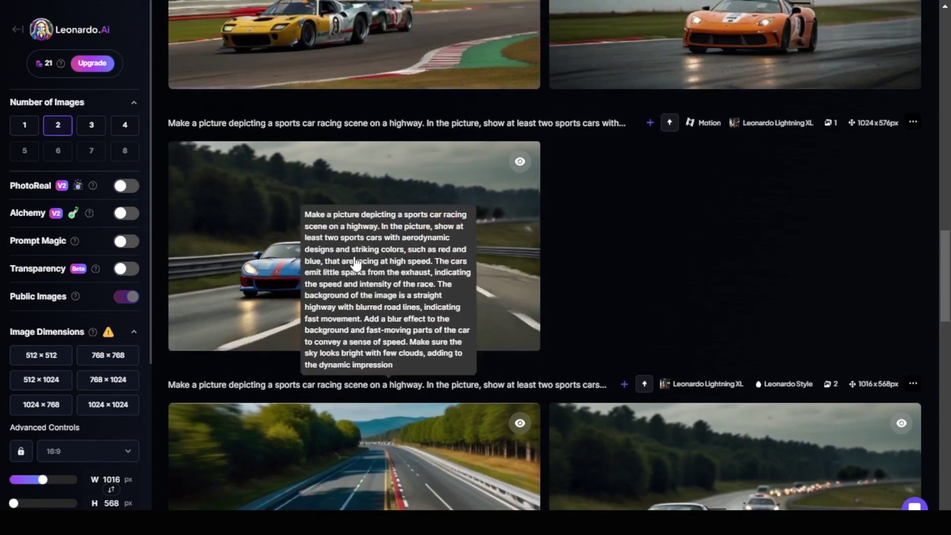
scroll(378, 298, "up", 3)
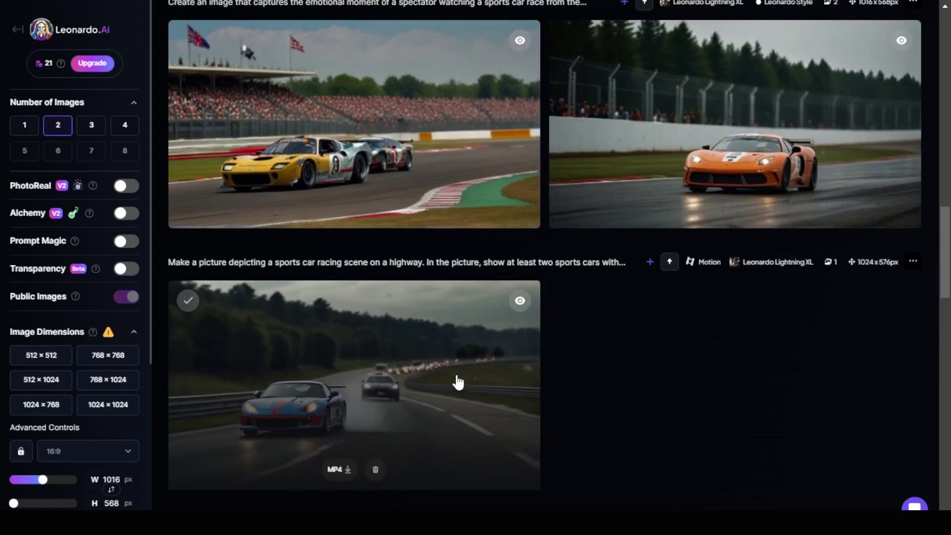
scroll(457, 408, "up", 1)
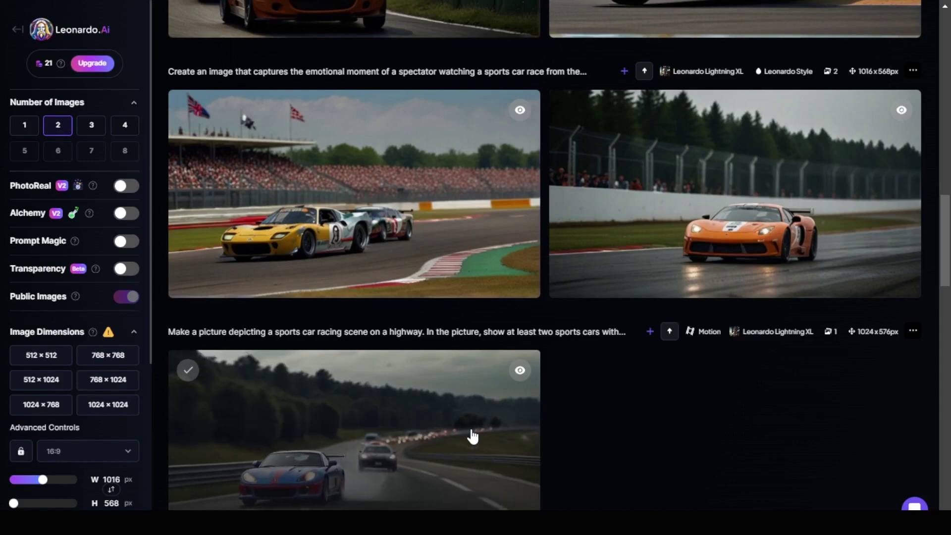
Step: Examine the racetrack spectator images and the motion clip made from the still of the yellow race car by the grandstand
scroll(473, 436, "up", 3)
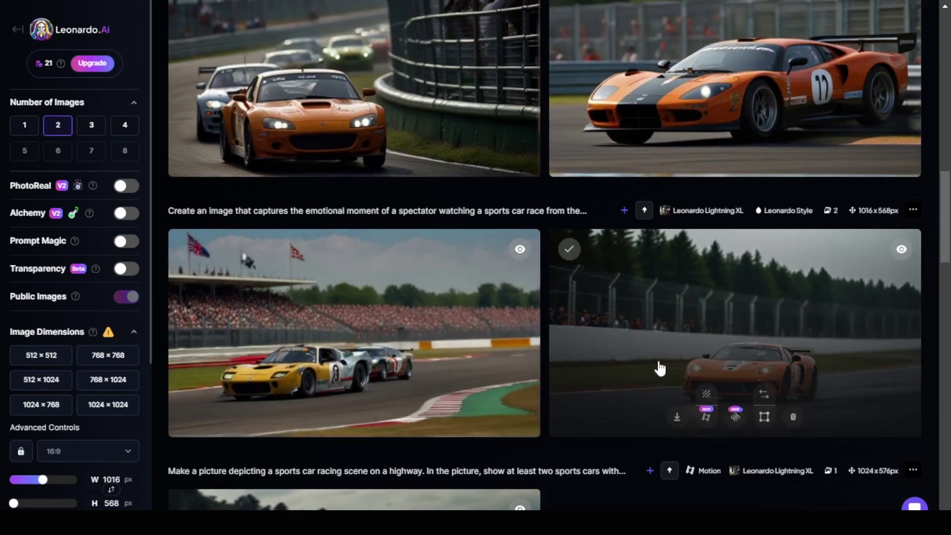
scroll(654, 317, "up", 2)
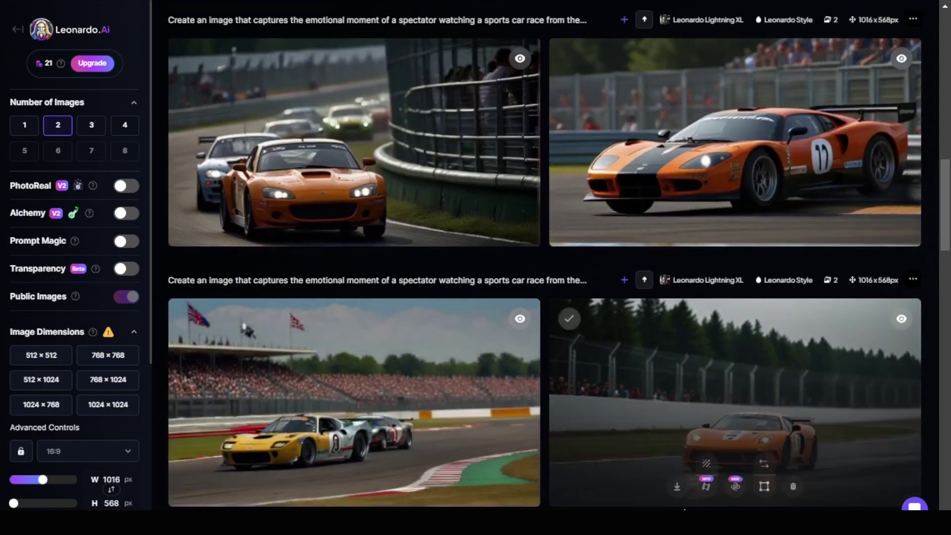
scroll(294, 215, "down", 3)
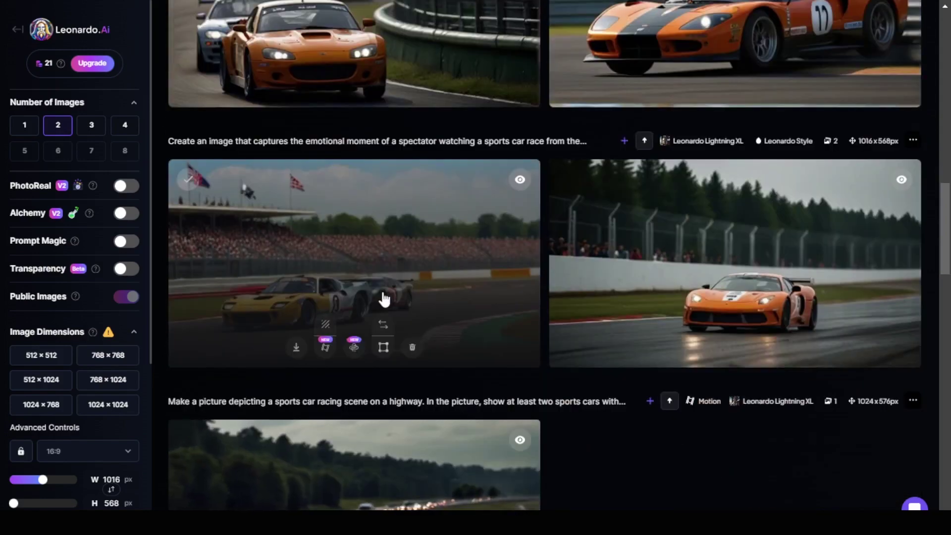
scroll(379, 339, "down", 3)
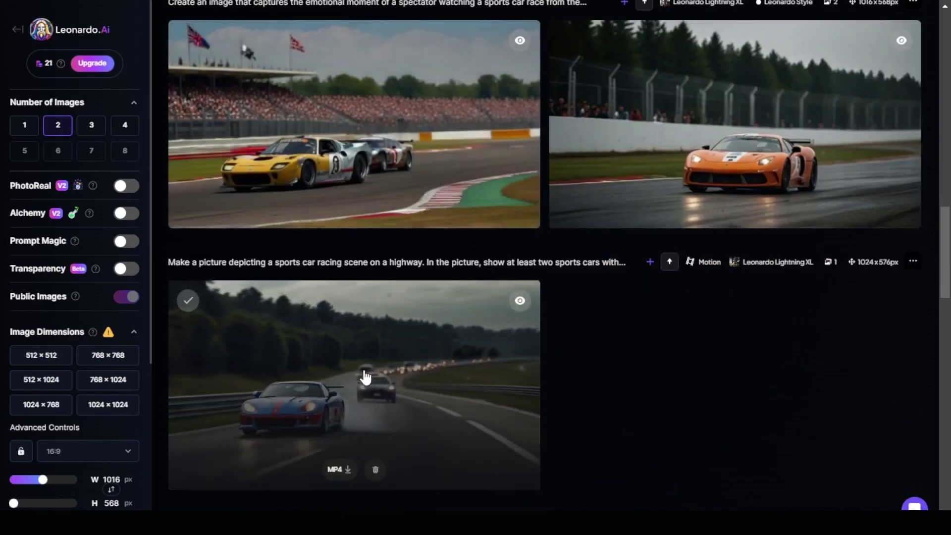
scroll(453, 327, "down", 4)
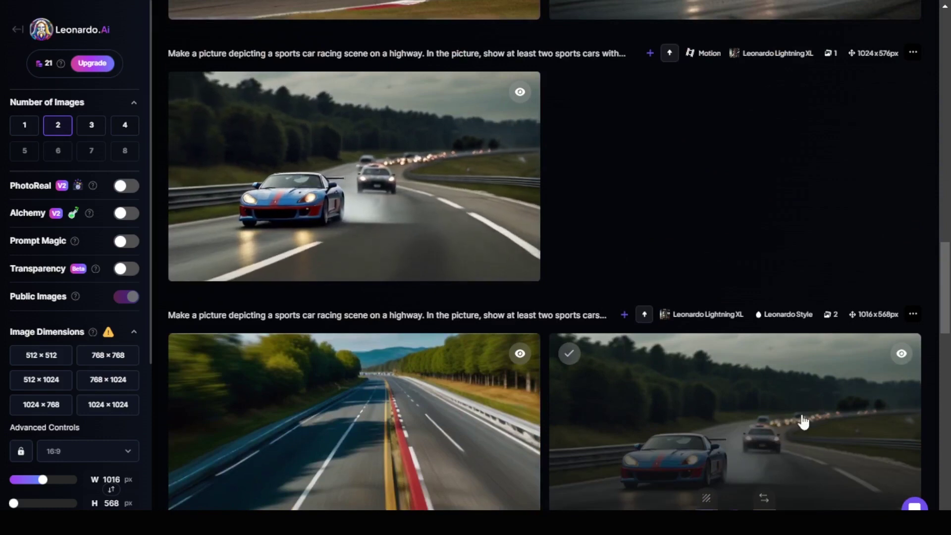
scroll(339, 278, "up", 4)
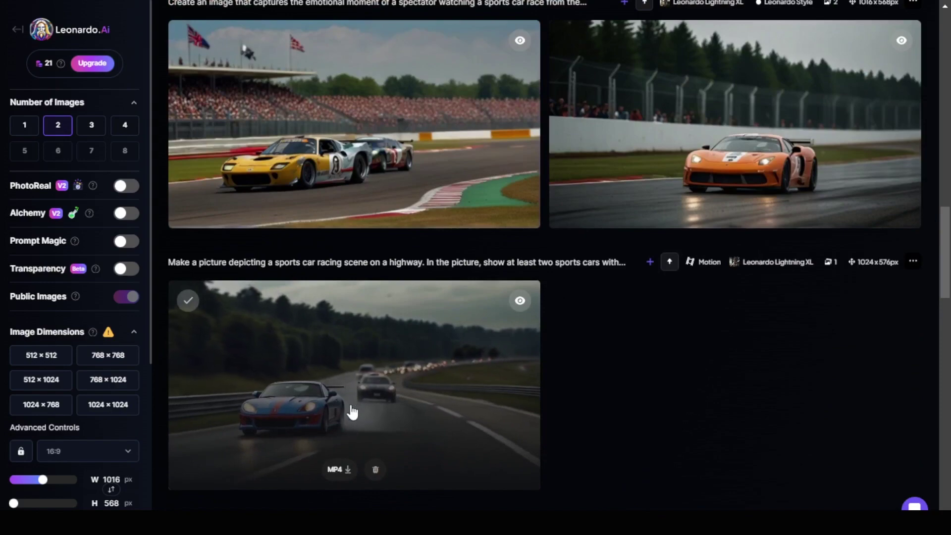
scroll(402, 377, "up", 6)
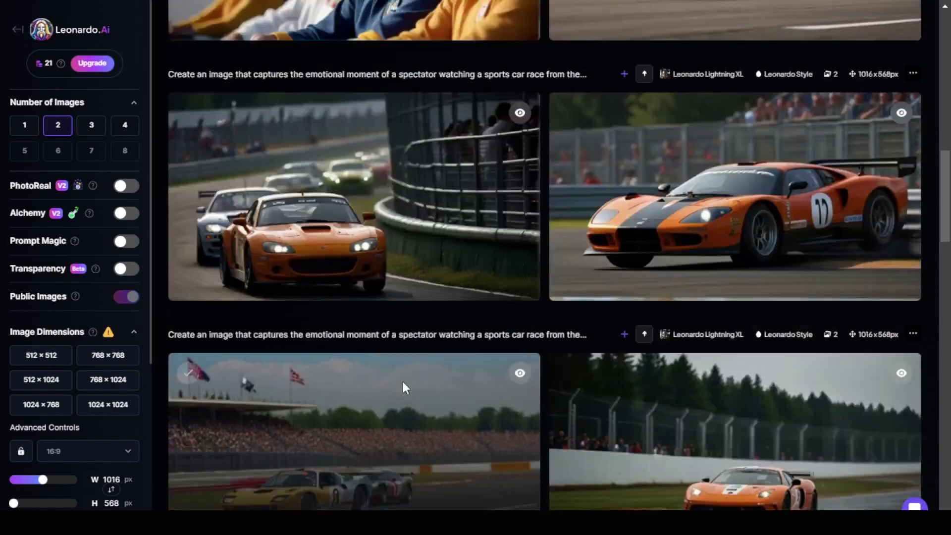
scroll(403, 386, "down", 4)
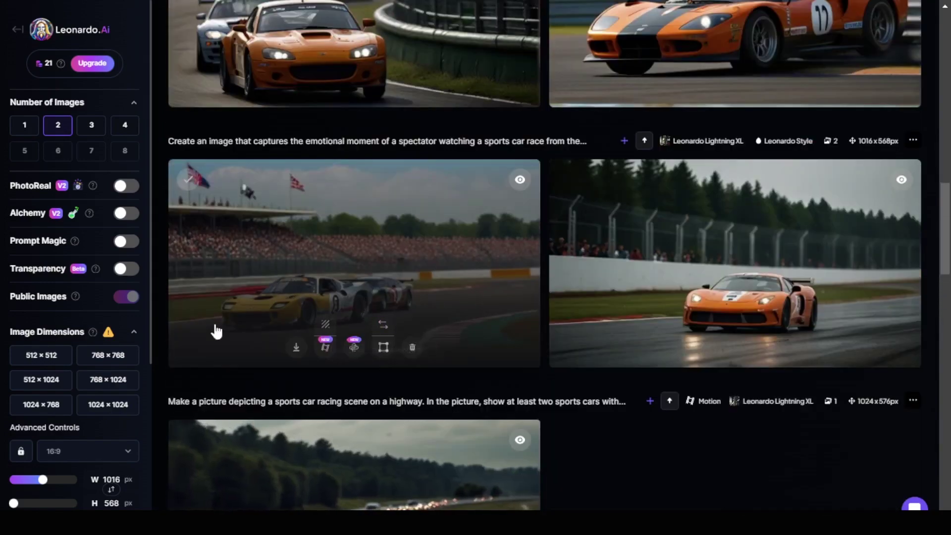
scroll(516, 293, "up", 12)
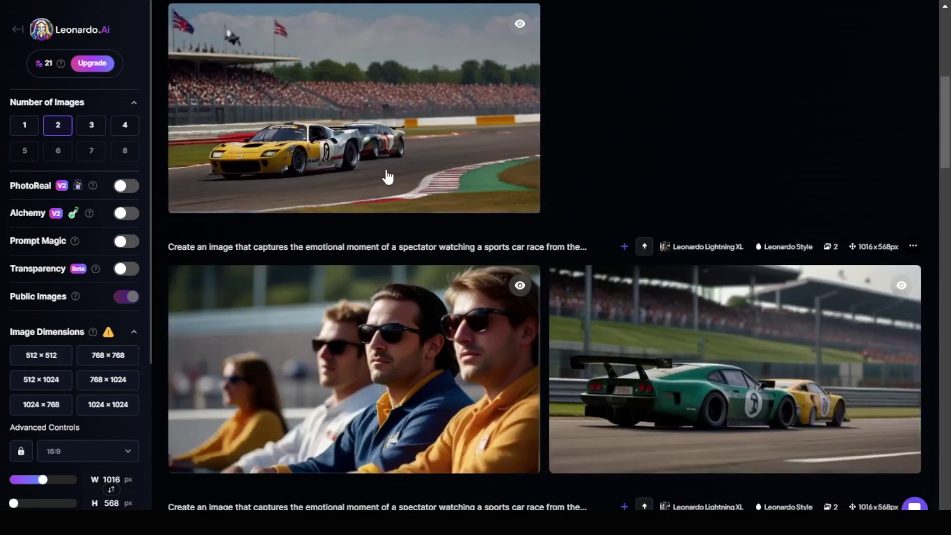
scroll(386, 178, "up", 4)
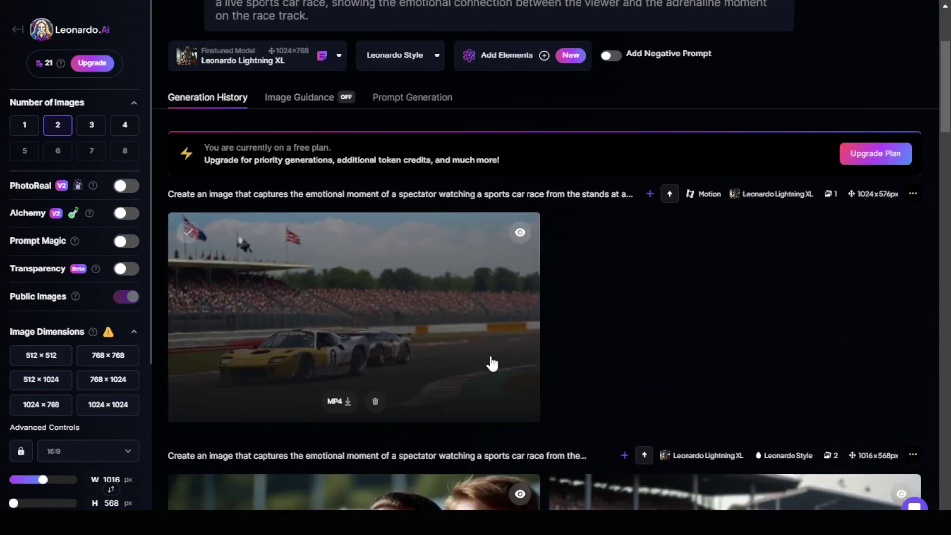
left_click(353, 323)
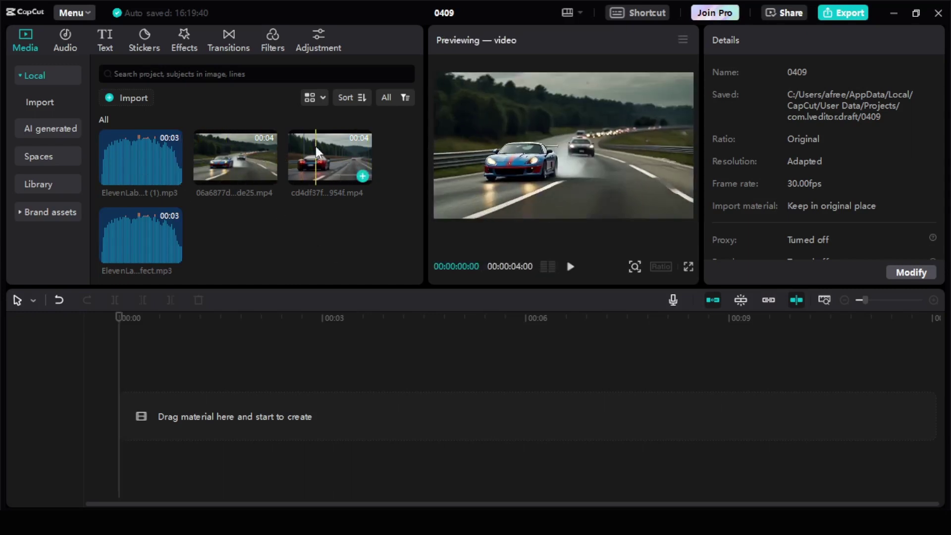
Step: Switch to CapCut and place the blue car and red car clips in sequence on the timeline, with an ElevenLabs sound effect beneath the start
left_click_drag(235, 158, 125, 369)
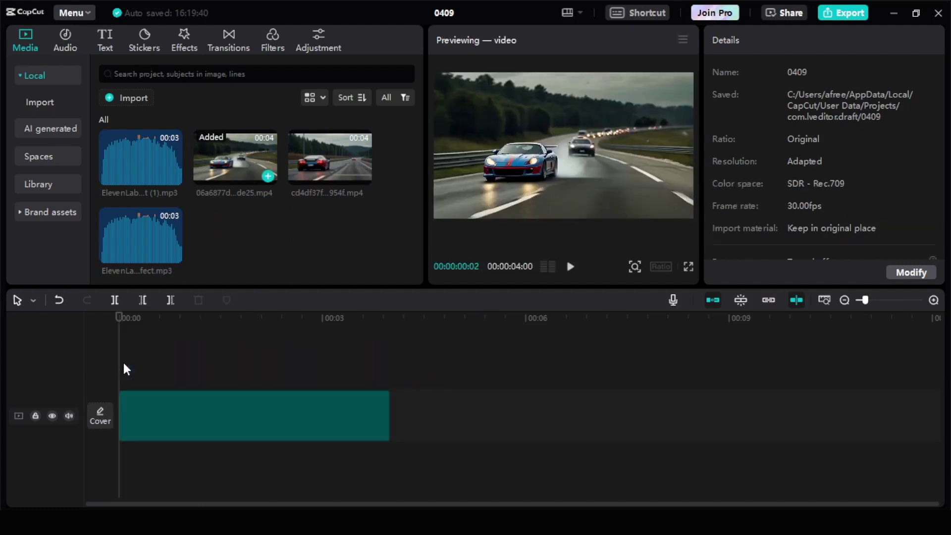
left_click_drag(330, 159, 394, 427)
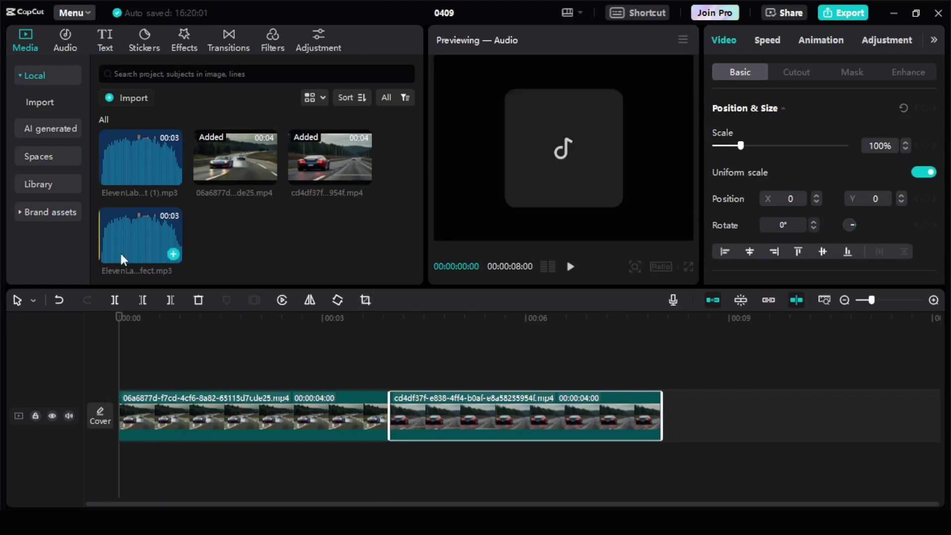
left_click_drag(145, 169, 119, 463)
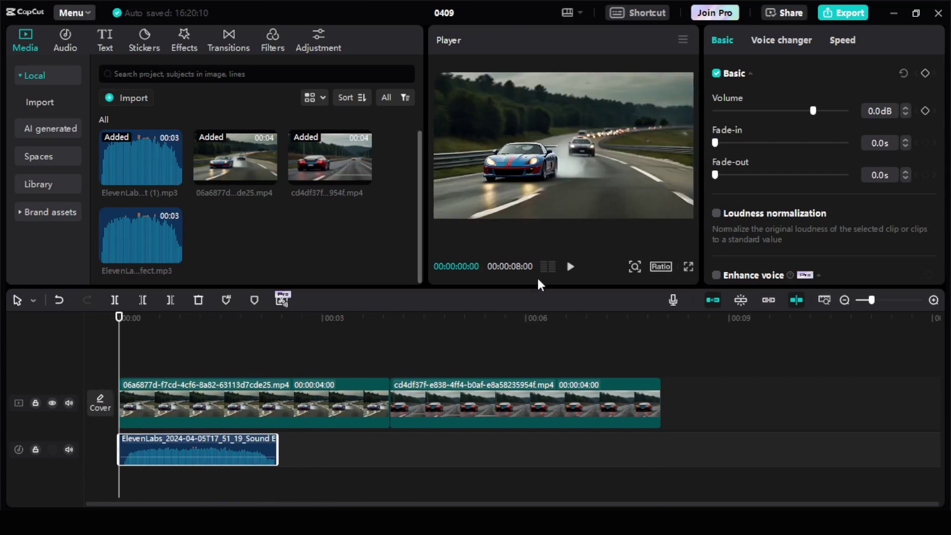
Step: Play the opening of the timeline twice from the start to check the sound effect against the blue car clip
left_click(571, 268)
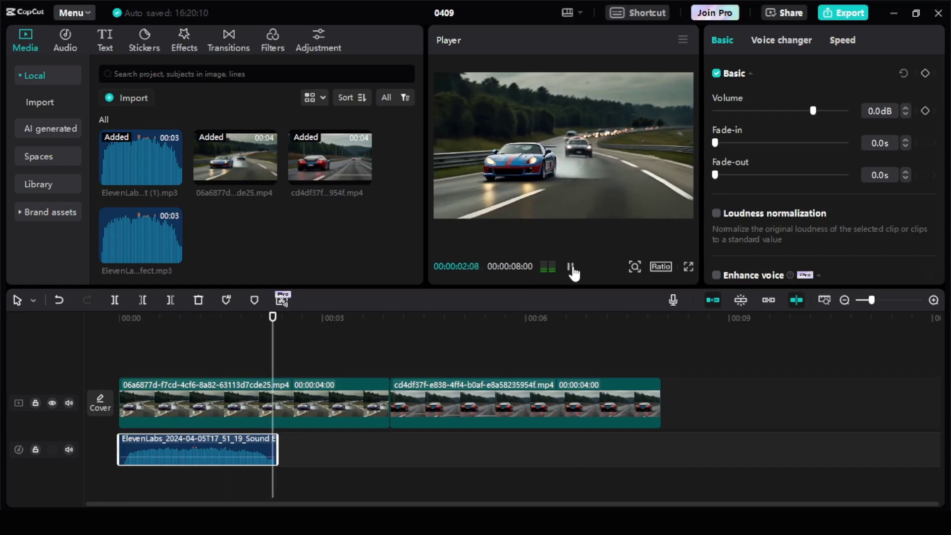
left_click(572, 270)
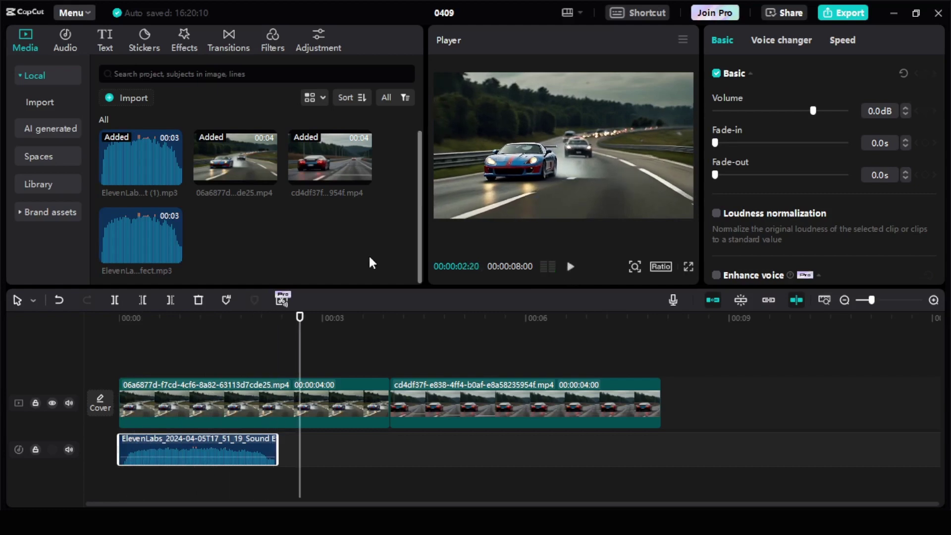
left_click_drag(299, 317, 119, 321)
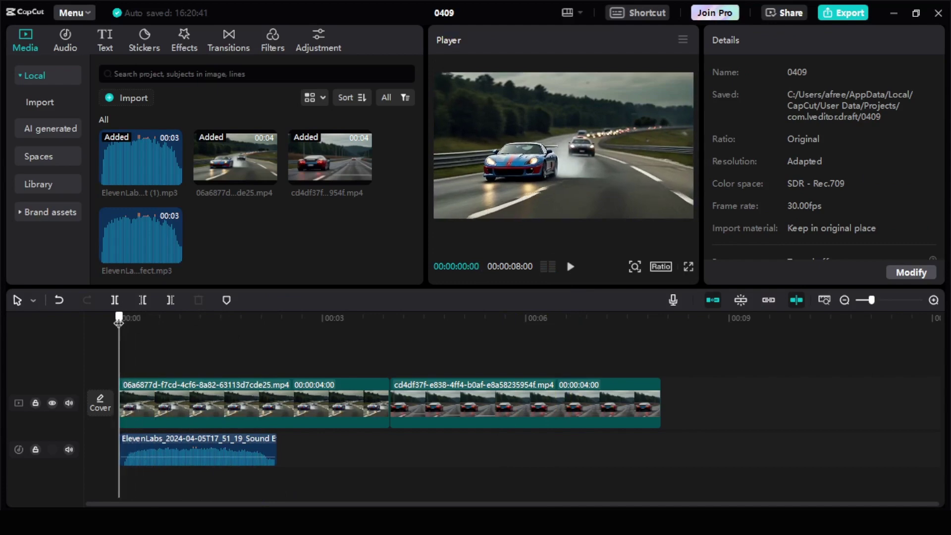
left_click(570, 268)
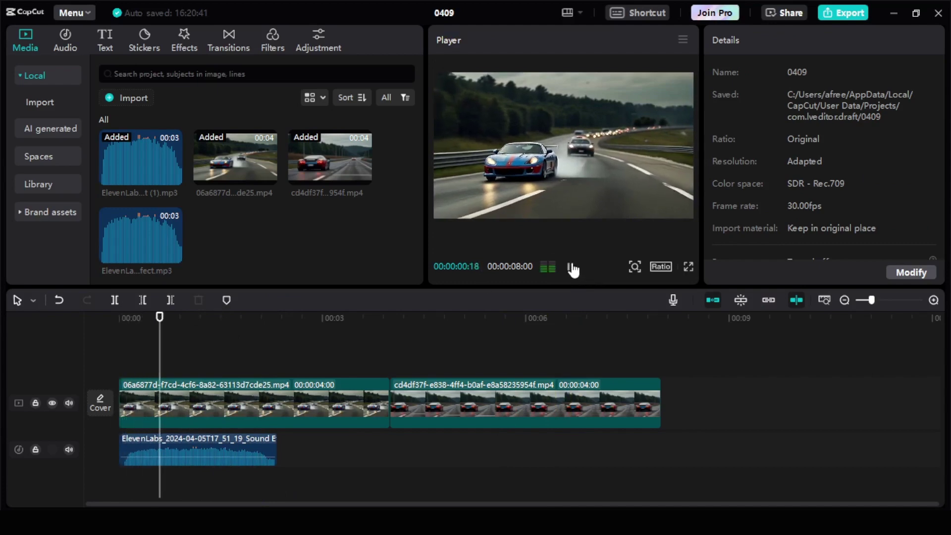
left_click(572, 268)
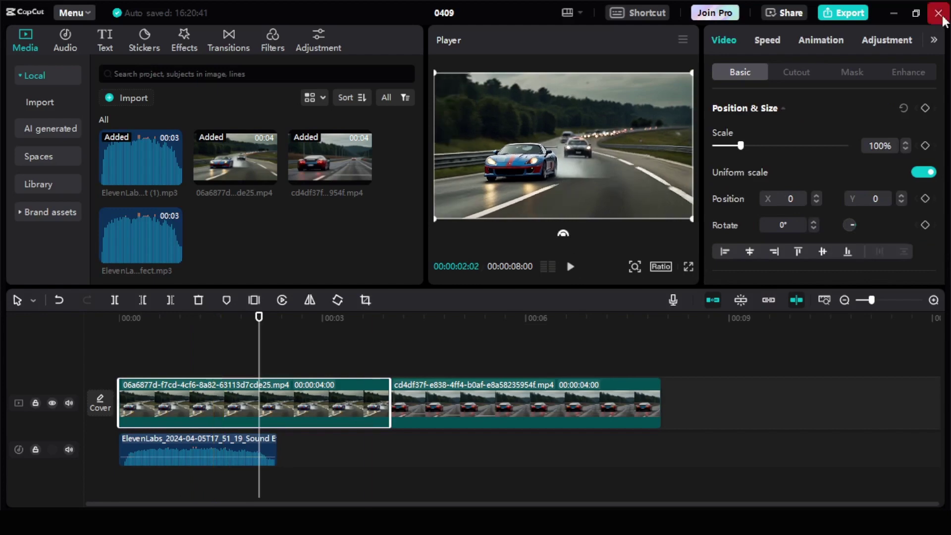
Step: Set the blue car clip's speed to 1.4x and play the timeline from the start to check it
left_click(773, 38)
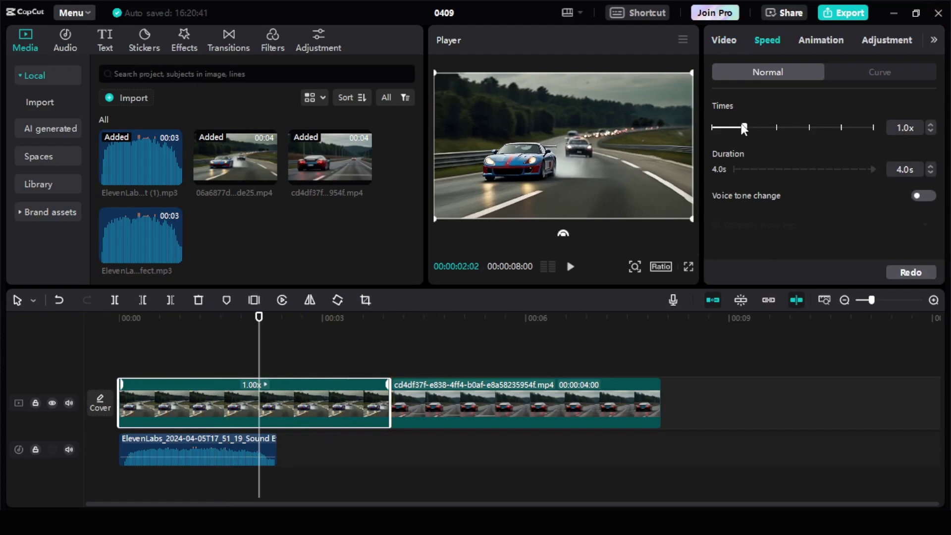
left_click_drag(757, 126, 759, 127)
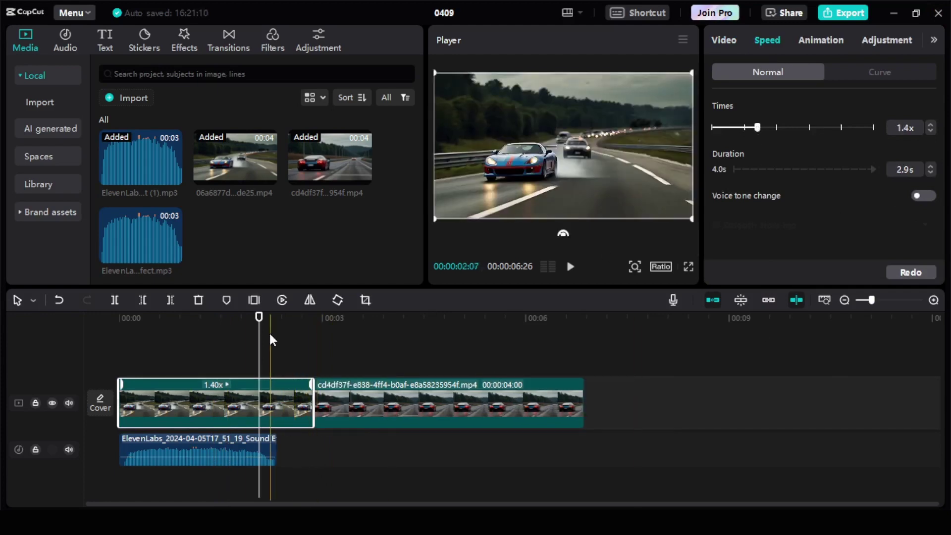
left_click_drag(259, 318, 91, 321)
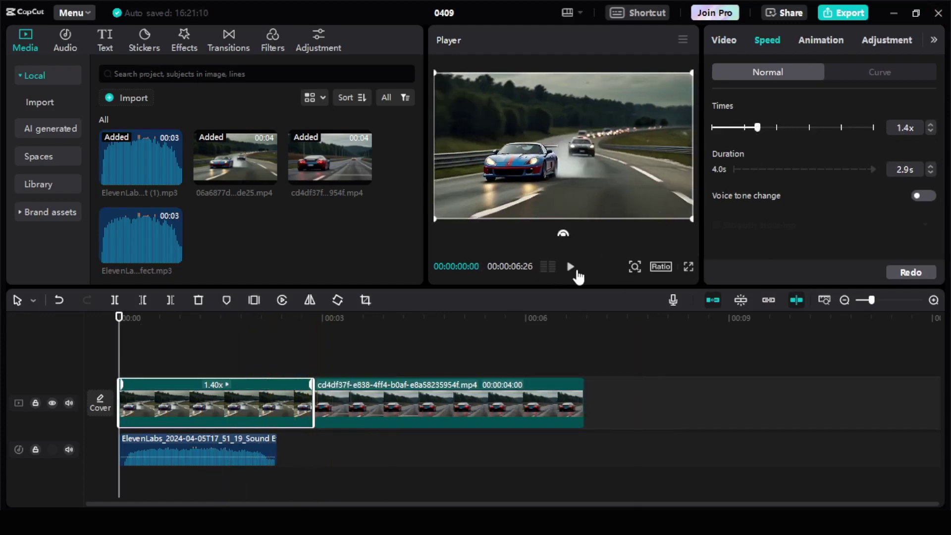
left_click(571, 268)
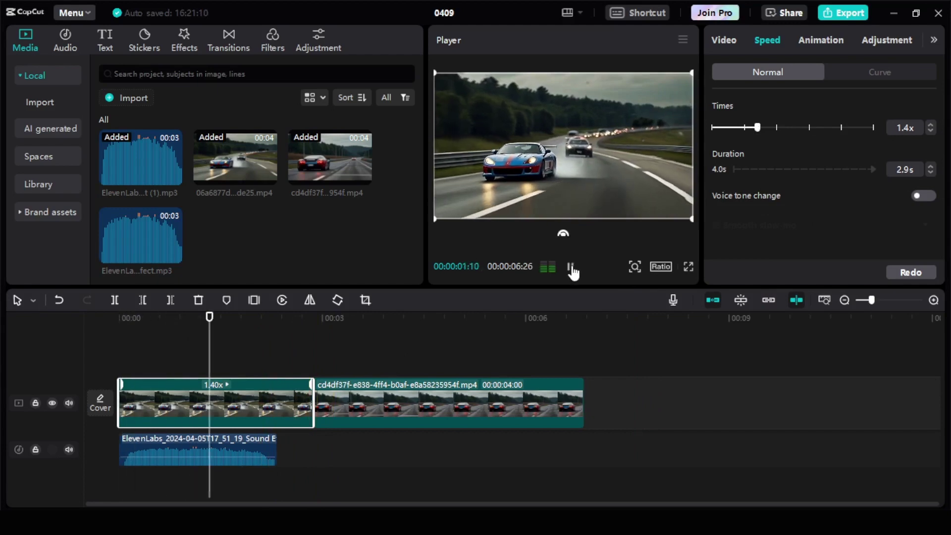
left_click(571, 268)
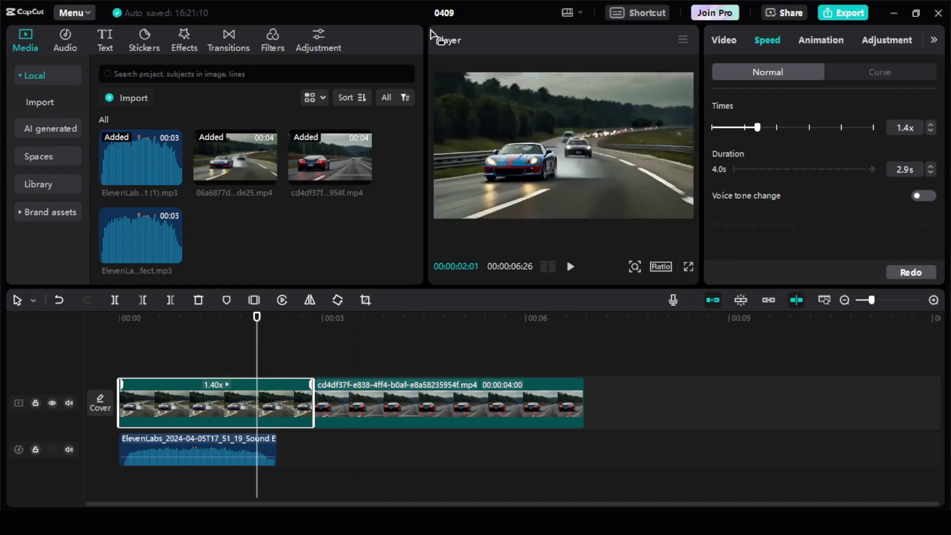
Step: Split the blue car clip at 00:00:02:10, where the sound effect ends, and delete the remainder after the cut
left_click_drag(257, 317, 277, 322)
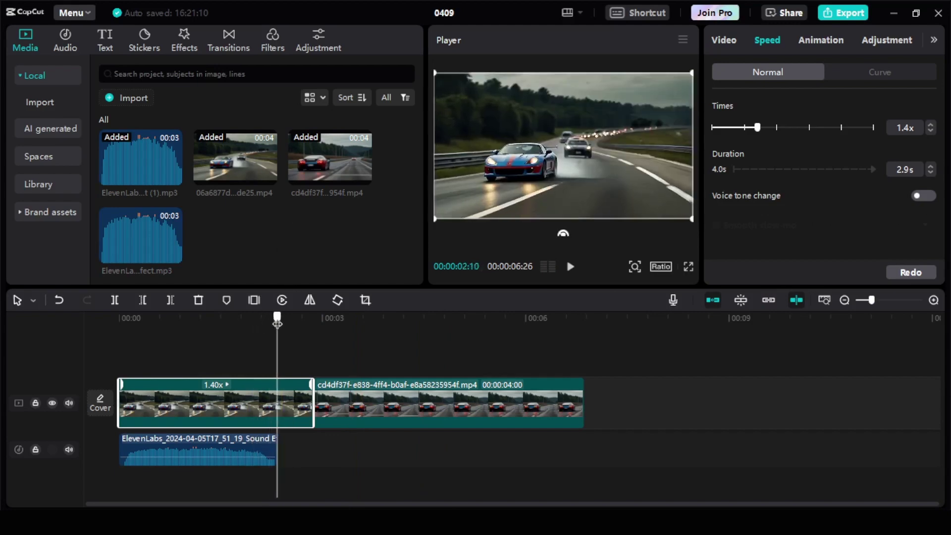
left_click(116, 299)
key("Delete")
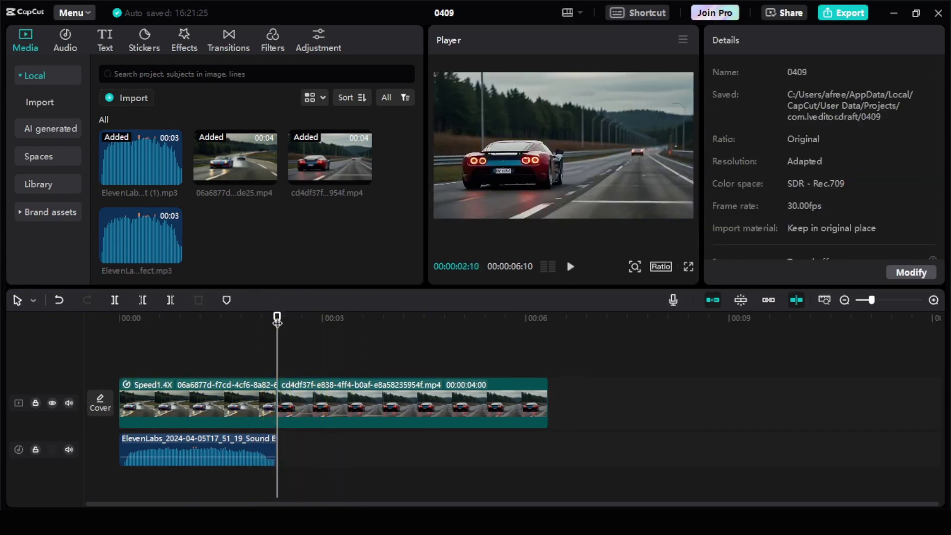
Step: Set the red car clip's speed to 1.5x and play part of it to check the motion
mouse_move(277, 319)
left_mouse_down()
mouse_move(310, 322)
mouse_move(286, 322)
left_mouse_up()
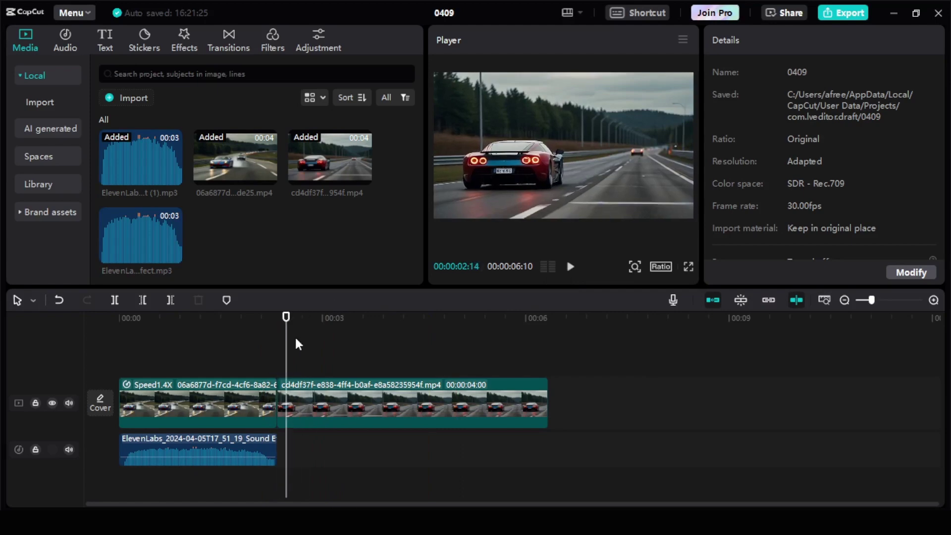
left_click(364, 410)
left_click(762, 41)
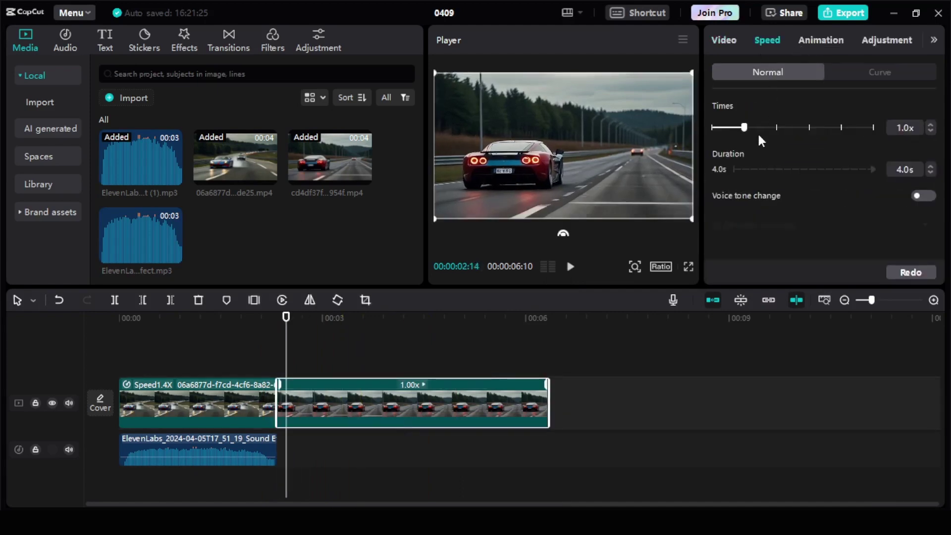
left_click_drag(761, 128, 761, 128)
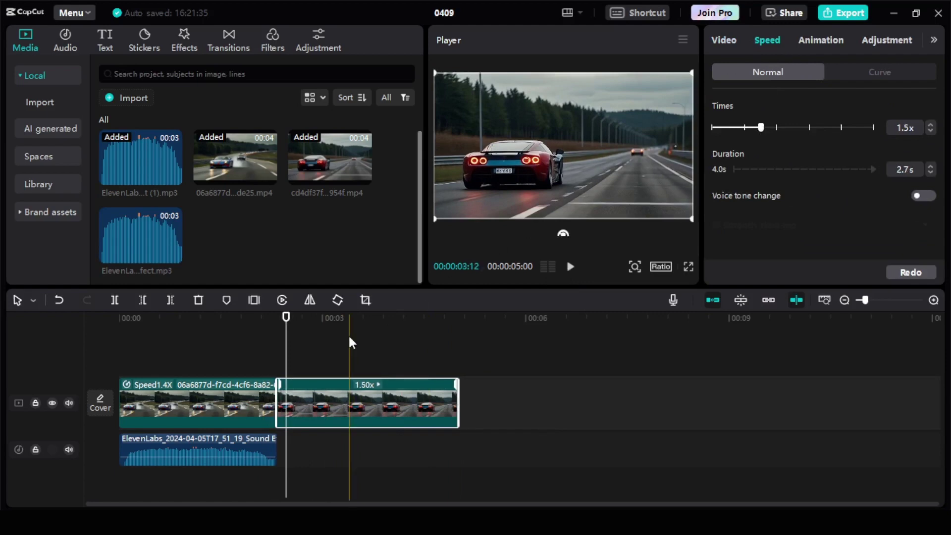
left_click(570, 268)
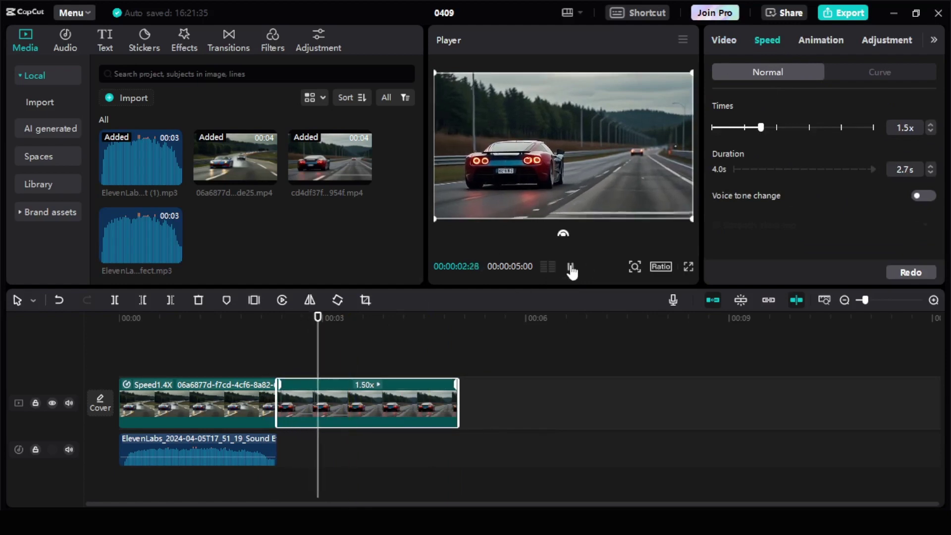
left_click(574, 266)
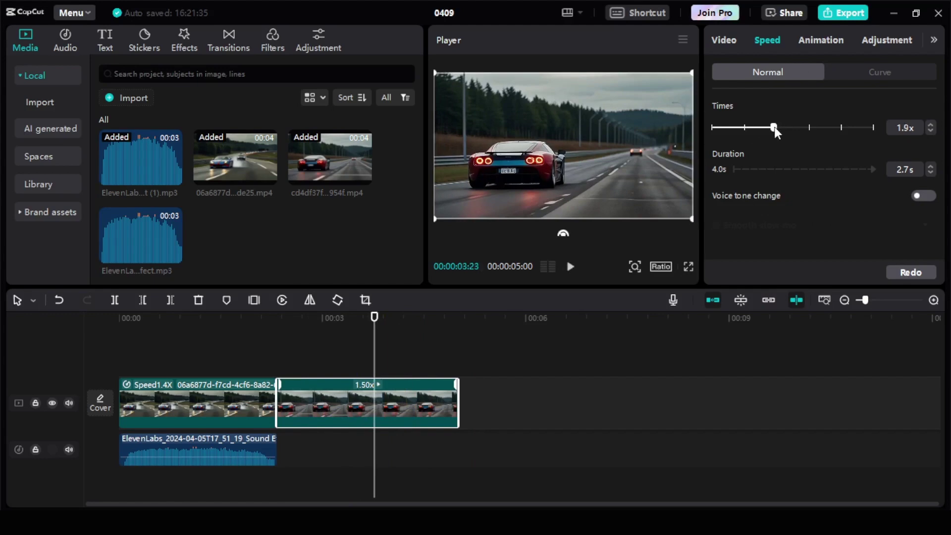
Step: Set the red car clip's speed to 3.6x and play it from its beginning to check the motion
left_click_drag(774, 127, 794, 128)
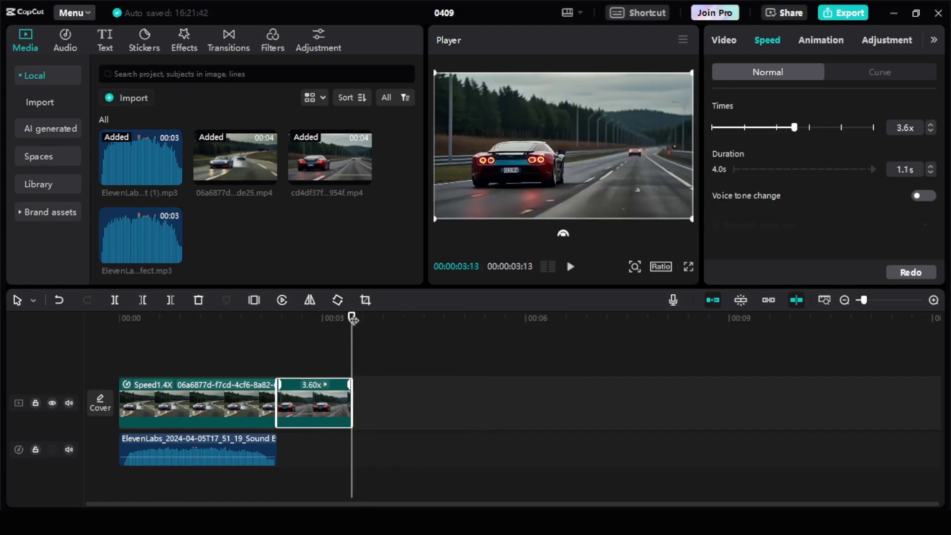
left_click_drag(354, 320, 279, 320)
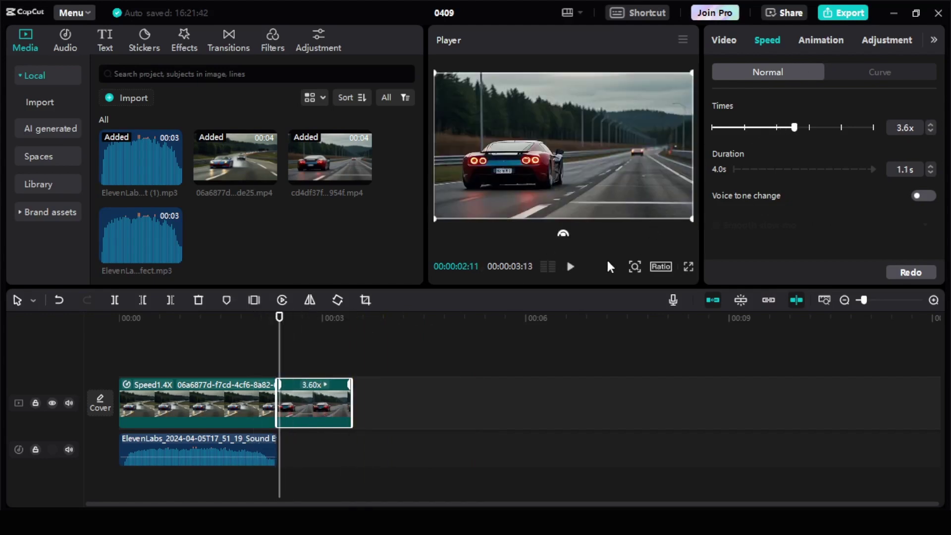
left_click(571, 270)
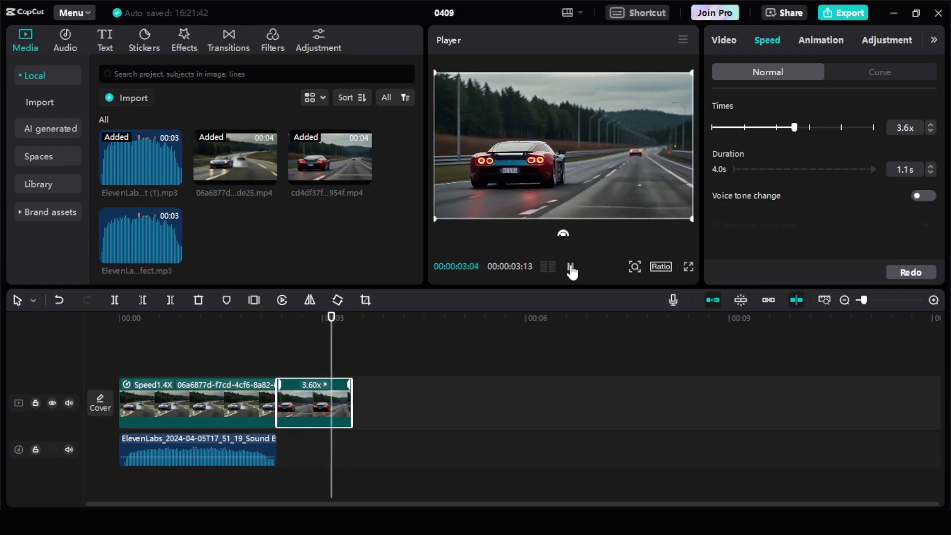
left_click(572, 270)
left_click(571, 271)
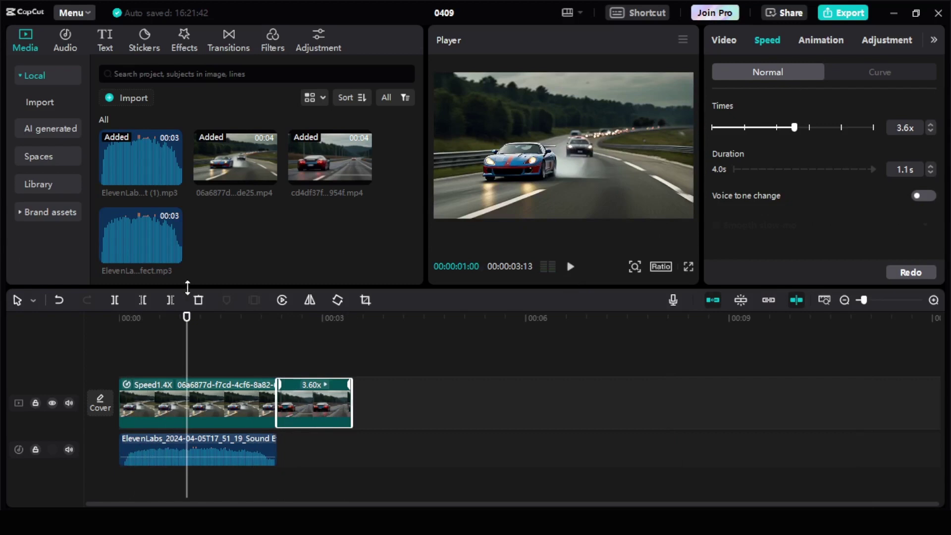
Step: Add the ElevenLabs sound effect to the timeline again, directly after the first one on the same audio track
left_click(216, 432)
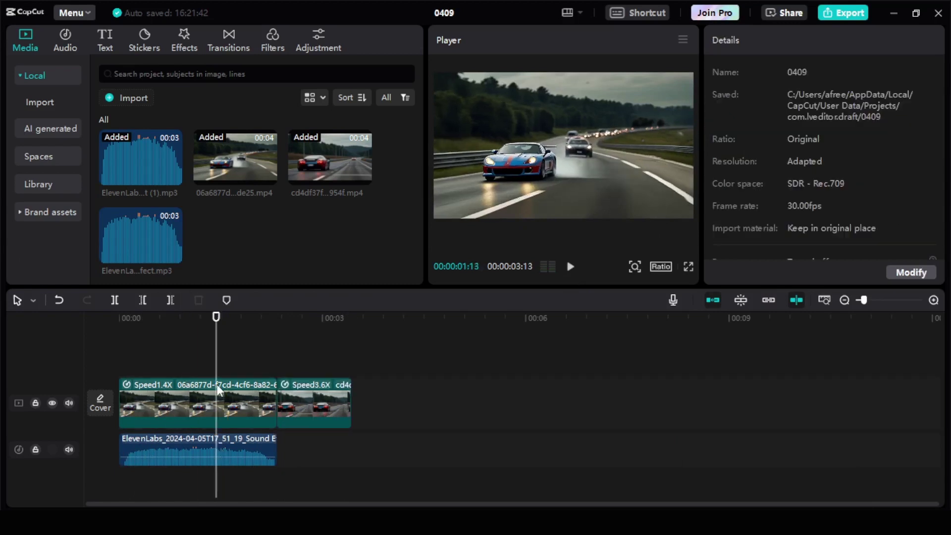
left_click_drag(135, 191, 272, 444)
left_click(338, 436)
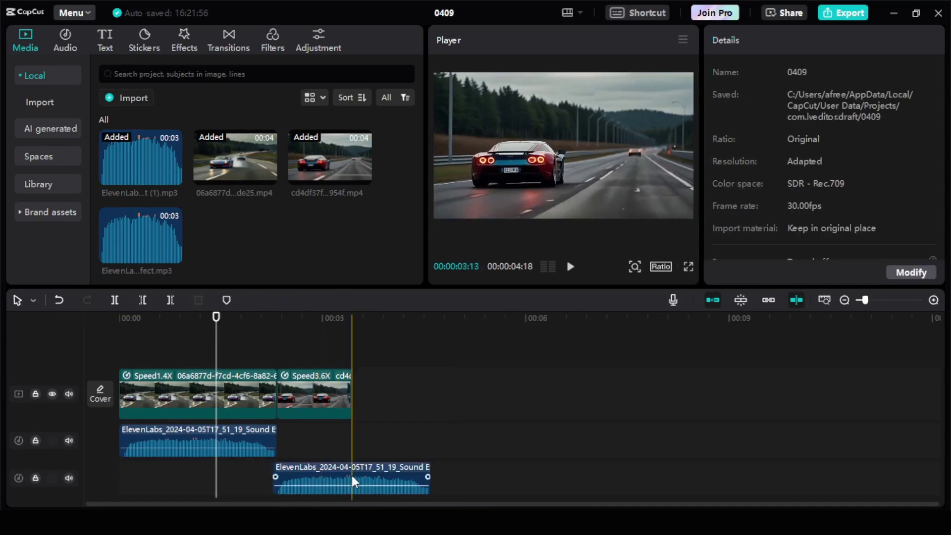
left_click_drag(352, 475, 351, 435)
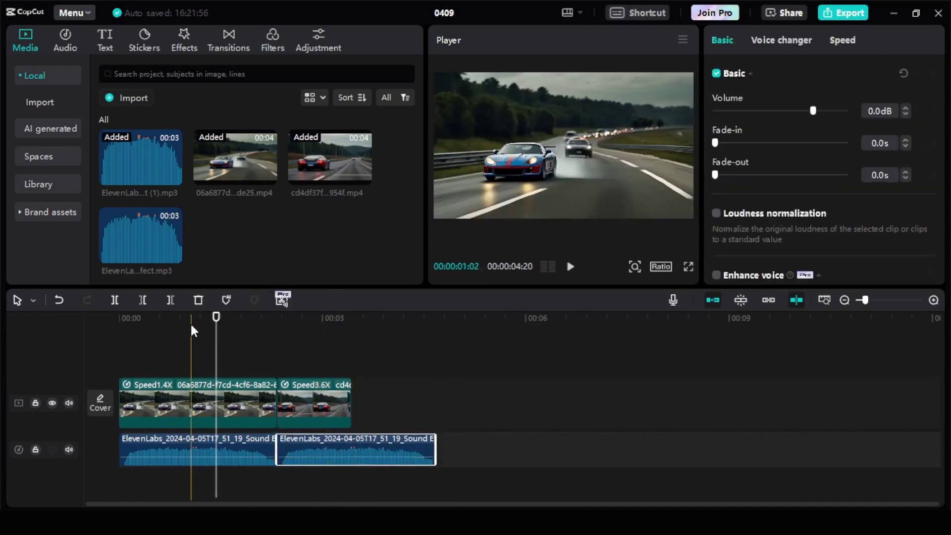
Step: Split the second sound effect at 00:00:02:18, delete its short opening piece, and move the remainder against the first sound effect
left_click_drag(223, 319, 293, 332)
left_click(114, 300)
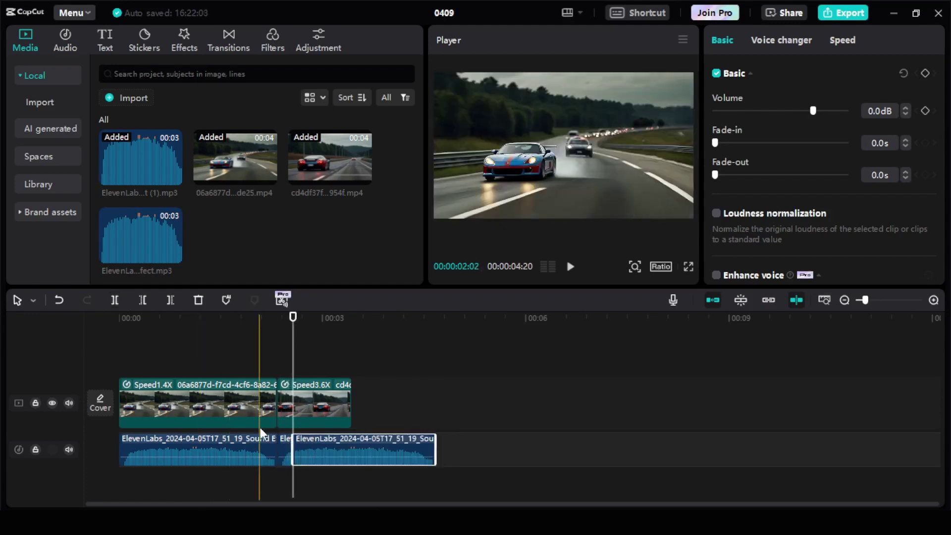
key("Delete")
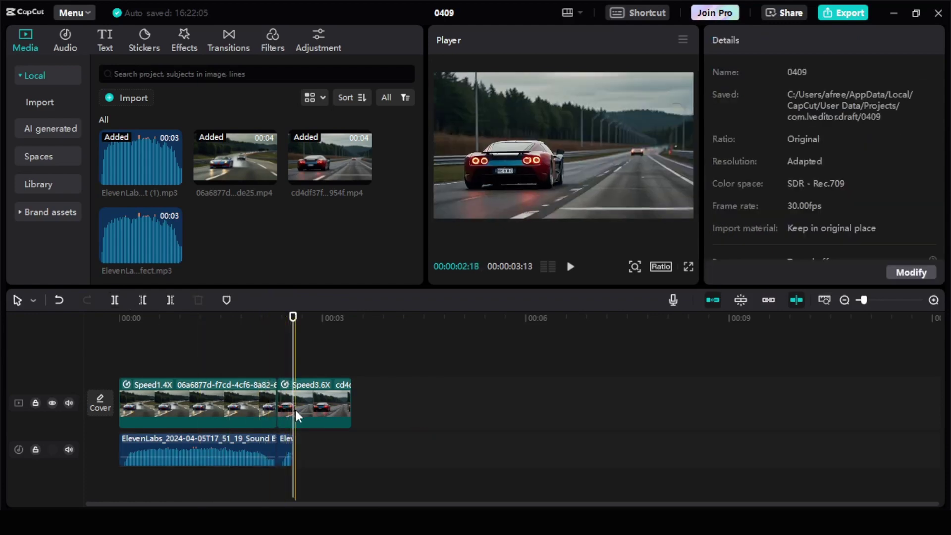
key("ctrl+z")
left_click(285, 449)
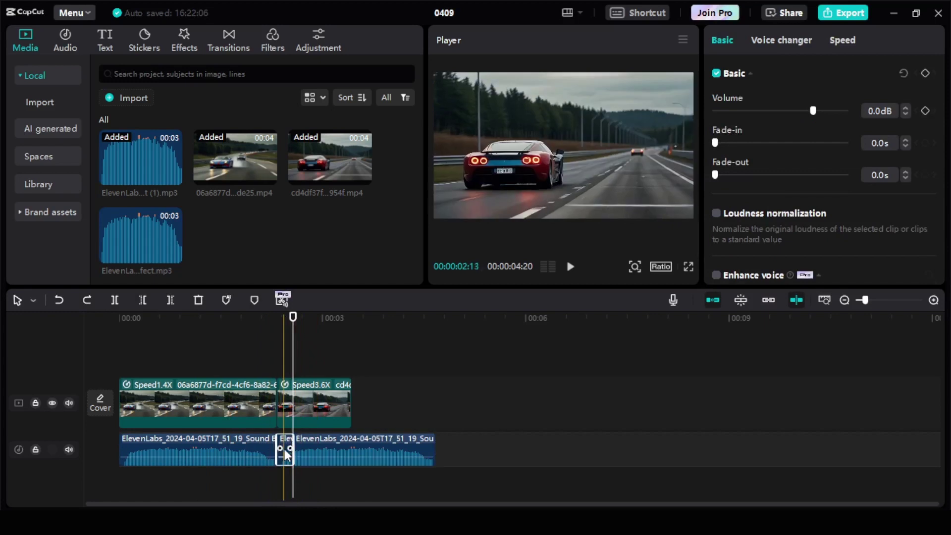
key("Delete")
left_click_drag(351, 460, 333, 441)
Step: Split the blue car clip at 00:00:02:05 and play the timeline from the start to check the sound across both clips
left_click_drag(294, 317, 266, 328)
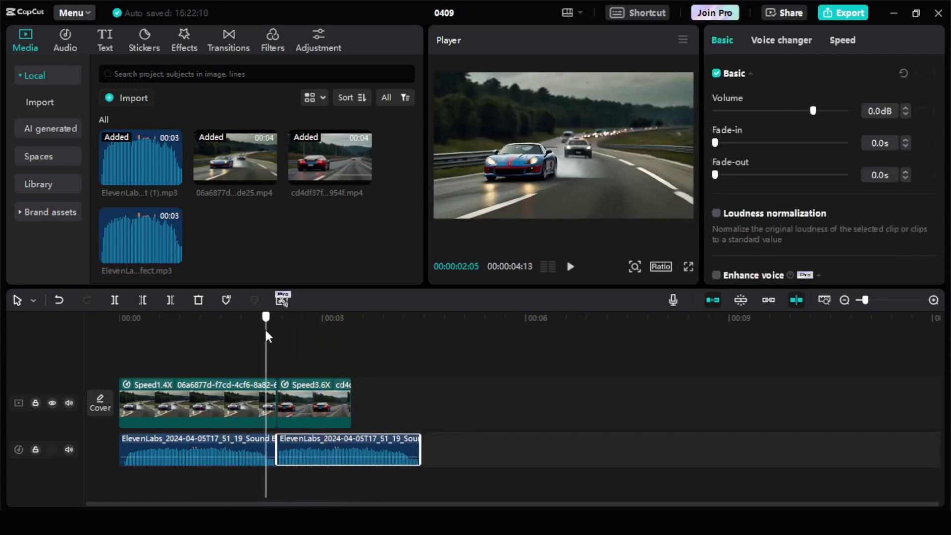
left_click(118, 300)
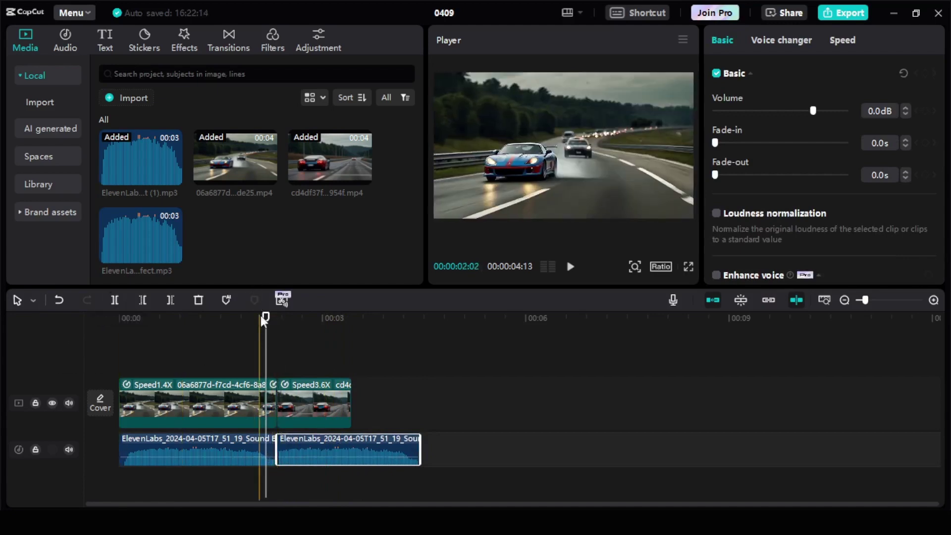
left_click_drag(262, 317, 119, 336)
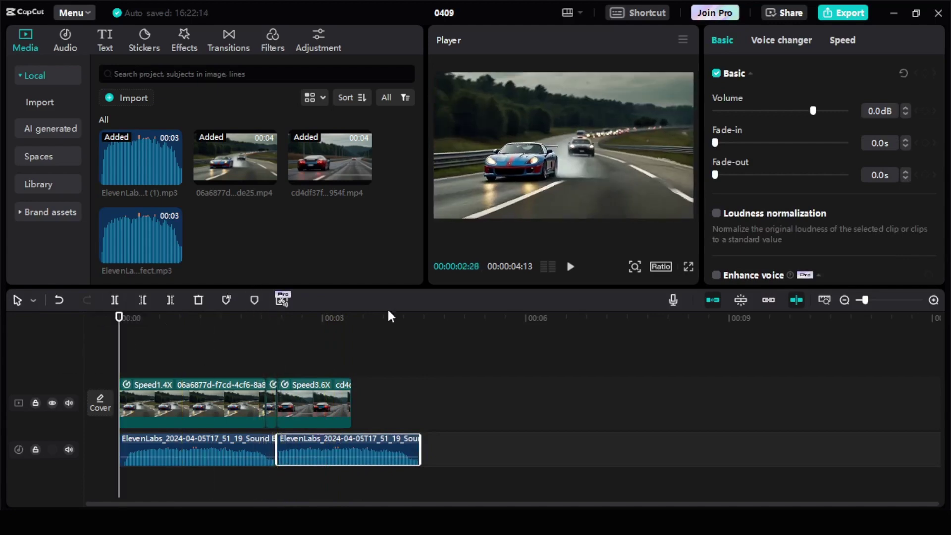
left_click(570, 270)
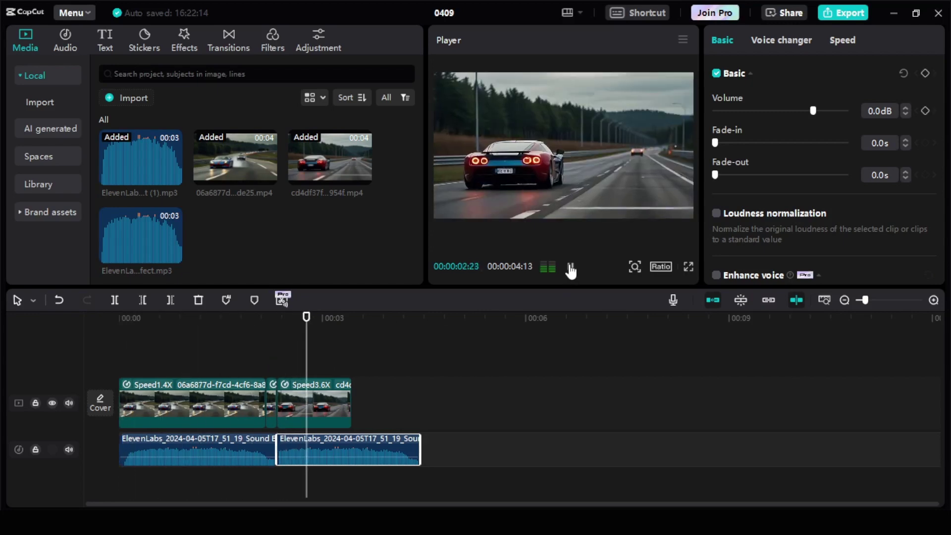
left_click(570, 269)
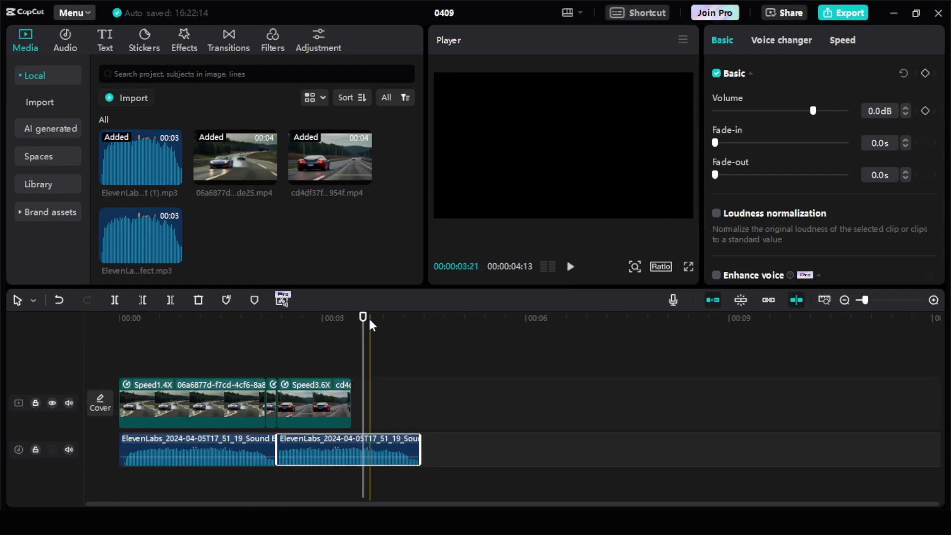
Step: Split the second sound effect at 00:00:03:13, where the red car clip ends, and delete the remainder after the cut
left_click(351, 319)
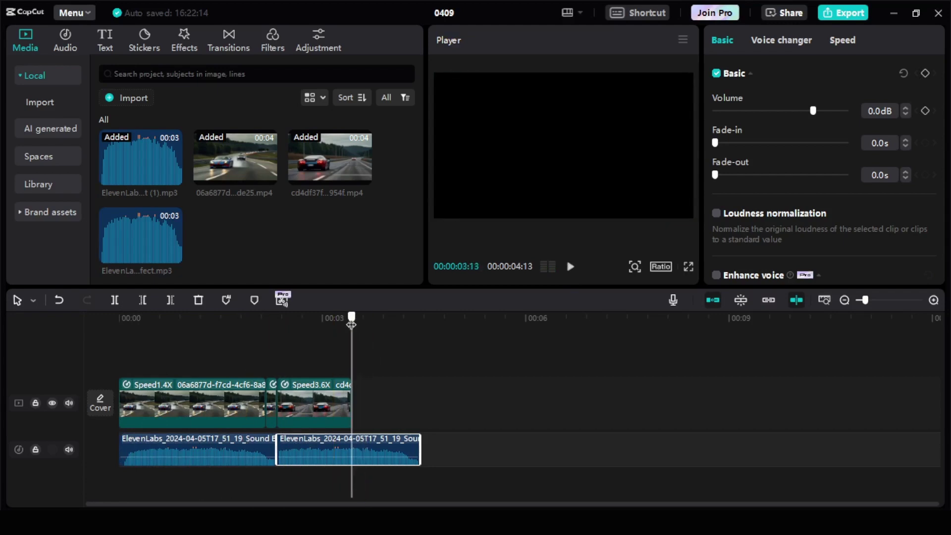
left_click(114, 300)
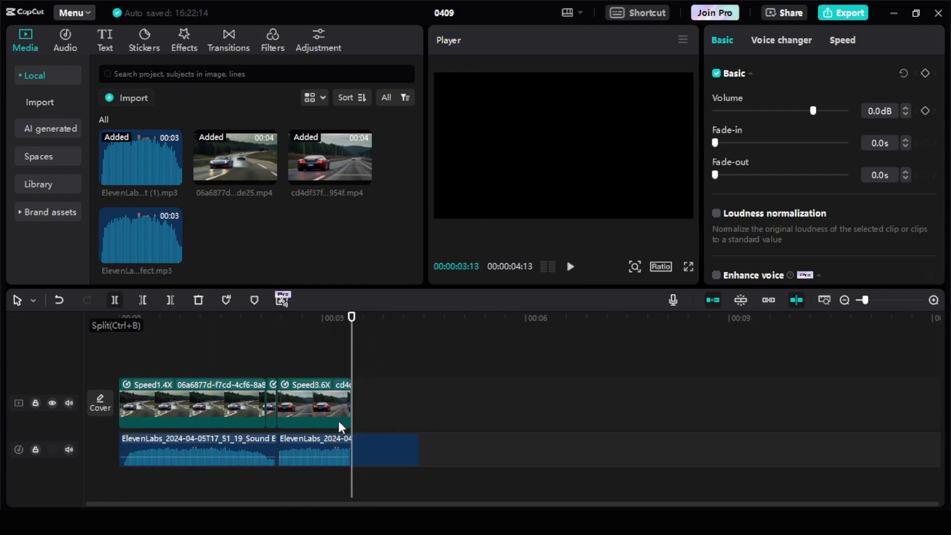
left_click(386, 458)
key("Delete")
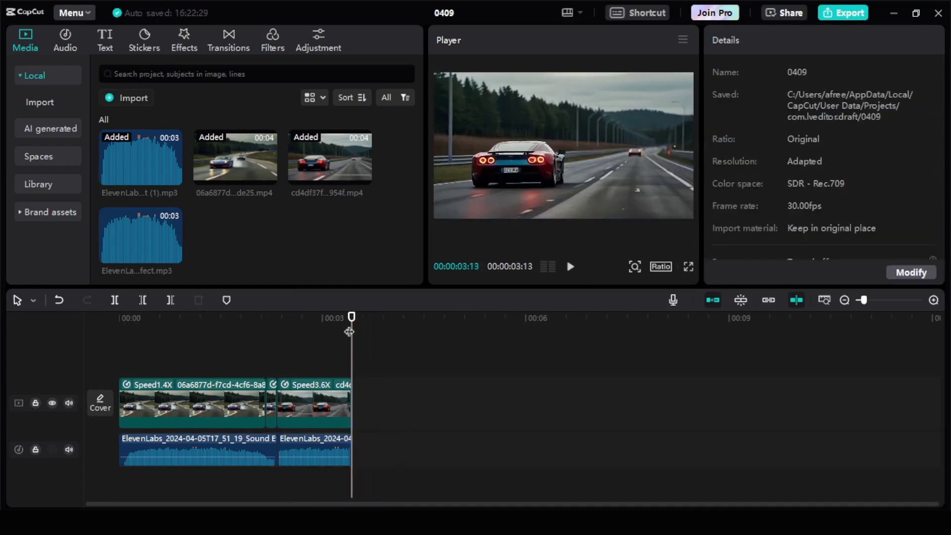
Step: Undo the latest cuts to the blue car clip and second sound effect, and reposition that sound effect just after the first one
left_click(349, 321)
left_click_drag(349, 323, 282, 364)
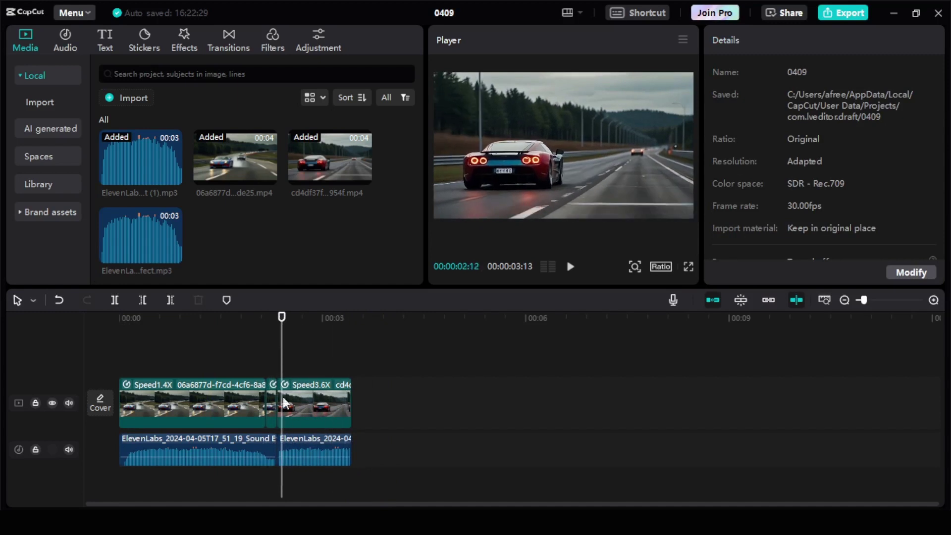
left_click(317, 405)
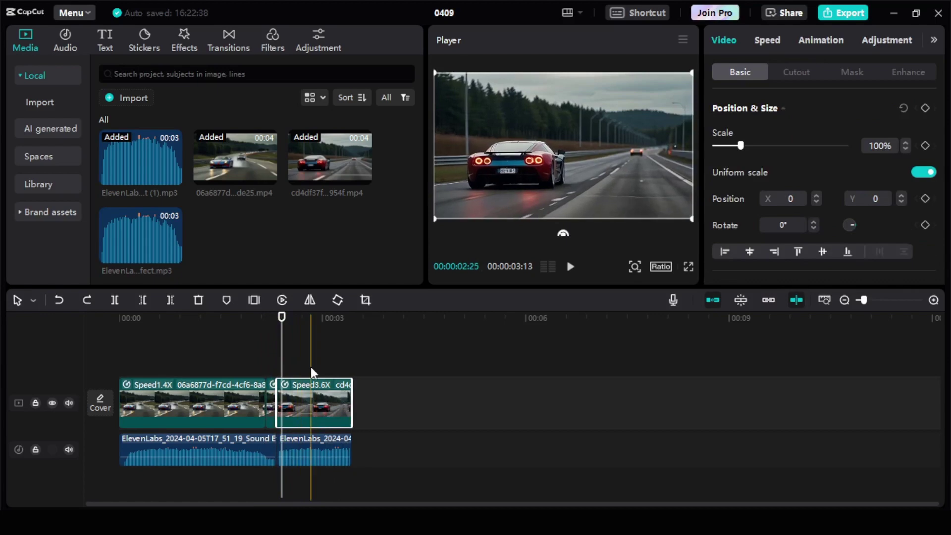
key("ctrl+z")
key("ctrl+z")
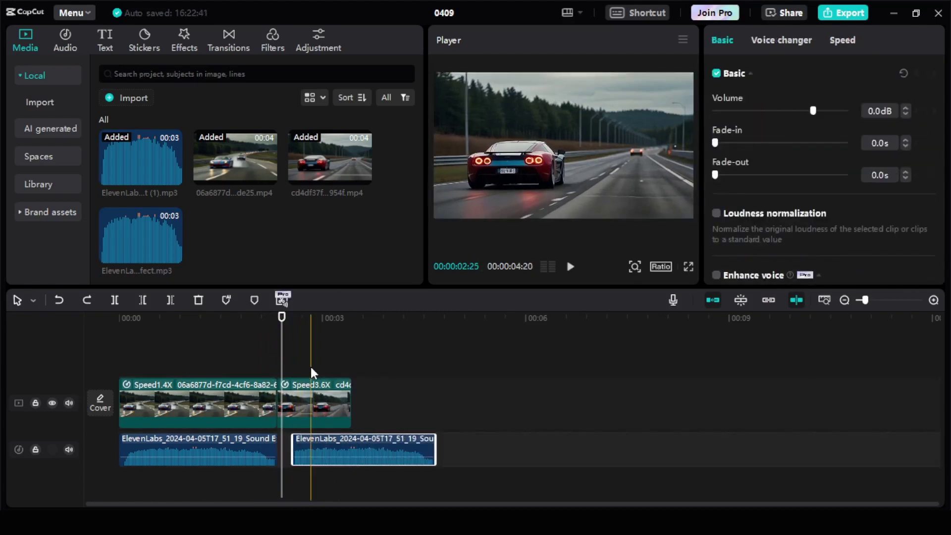
left_click_drag(346, 445, 331, 444)
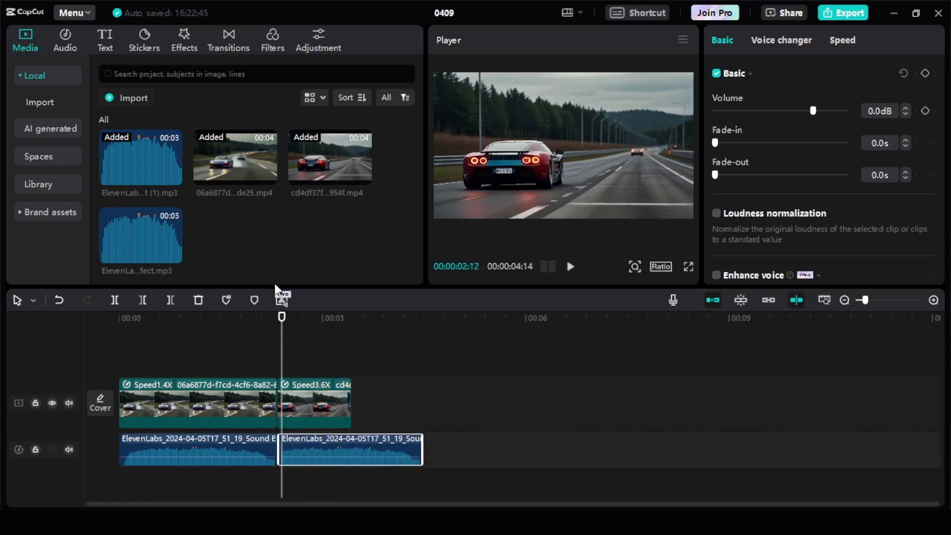
Step: Play the timeline from the start to check the transition between the two sound effects
left_click_drag(284, 327, 99, 297)
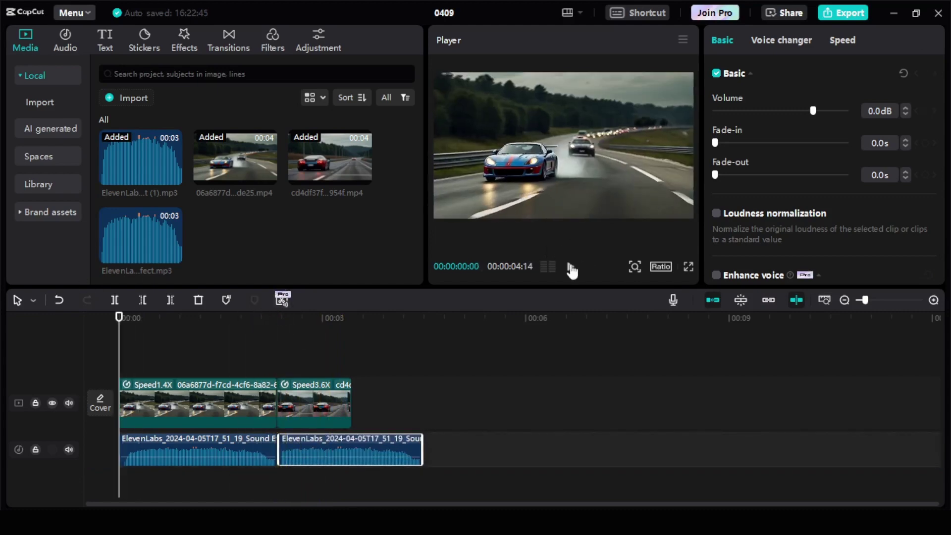
left_click(571, 267)
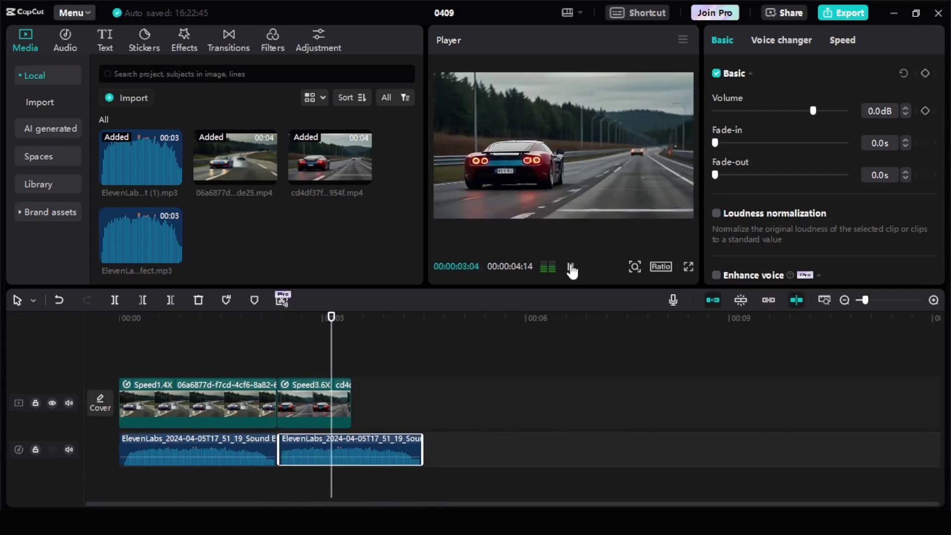
left_click(571, 267)
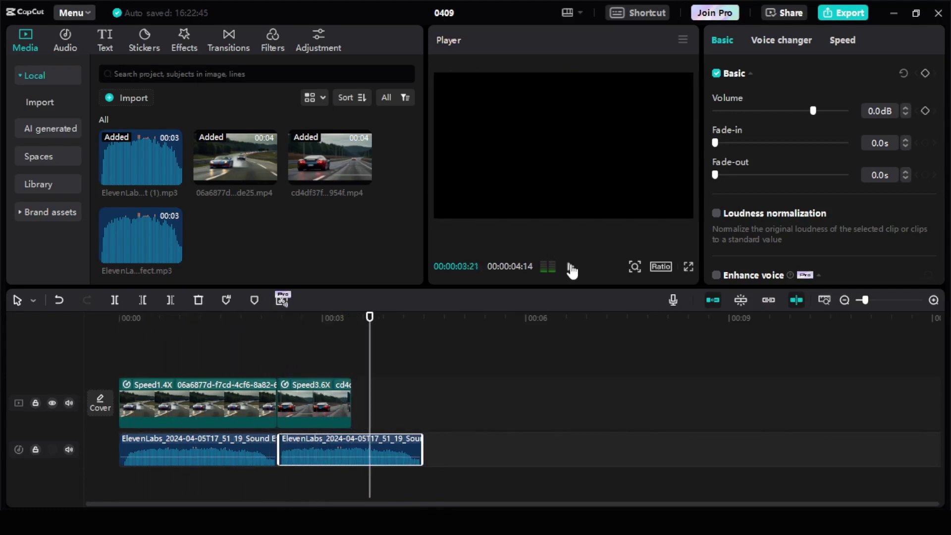
Step: Delete the red car clip and the second sound effect from the timeline
left_click(309, 390)
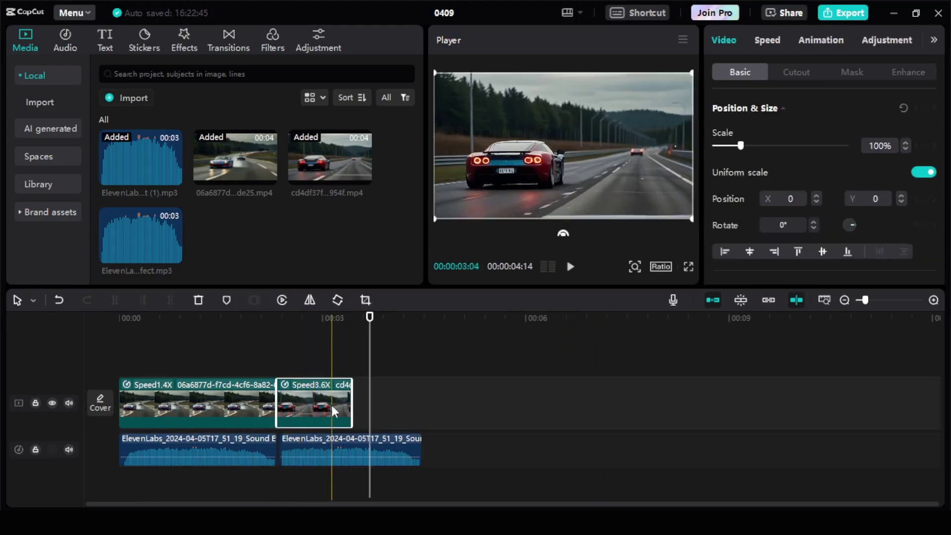
key("Delete")
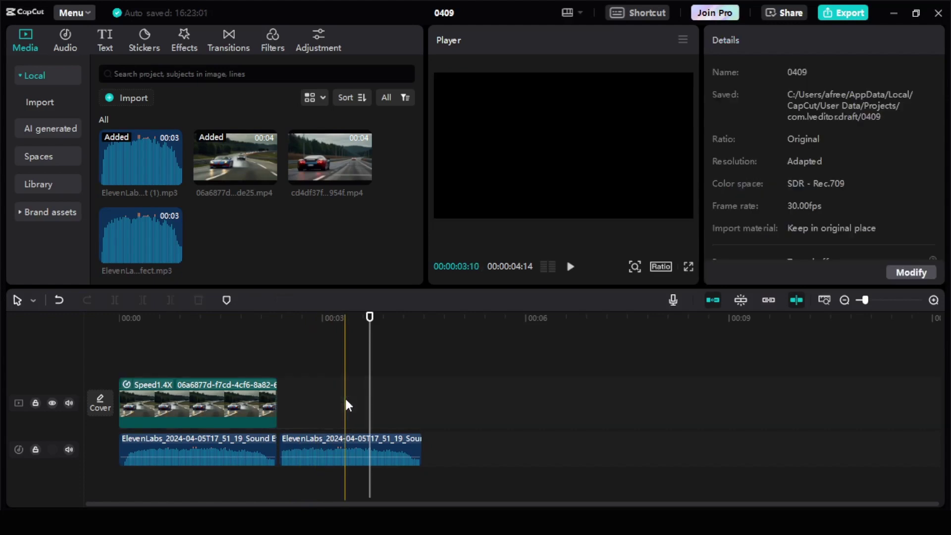
left_click(349, 449)
key("Delete")
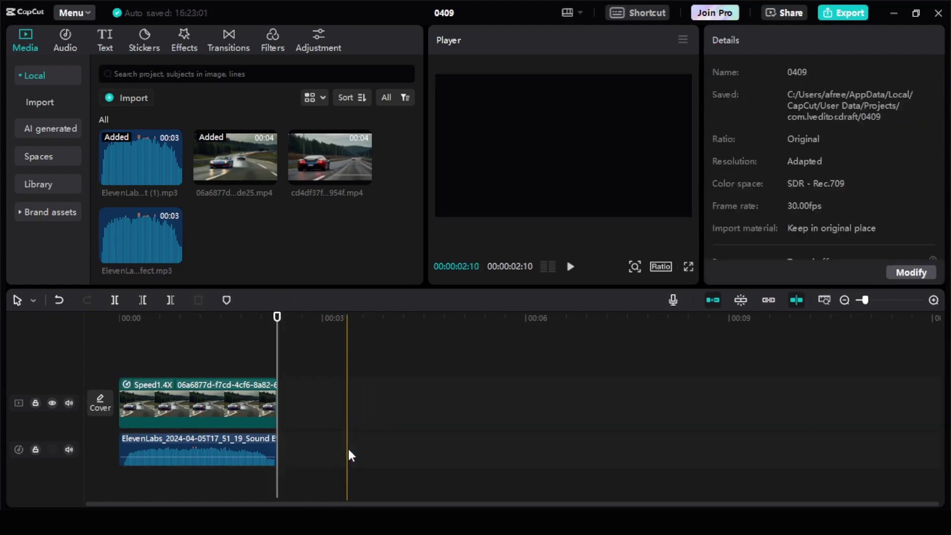
Step: Examine the final part of the blue car clip frame by frame, moving back from its end
left_click_drag(277, 317, 276, 360)
key("Left")
key("Left")
key("Left")
key("Left")
key("Left")
key("Left")
key("Left")
key("Left")
key("Left")
key("Left")
key("Left")
key("Left")
key("Left")
key("Left")
key("Left")
key("Left")
key("Left")
key("Left")
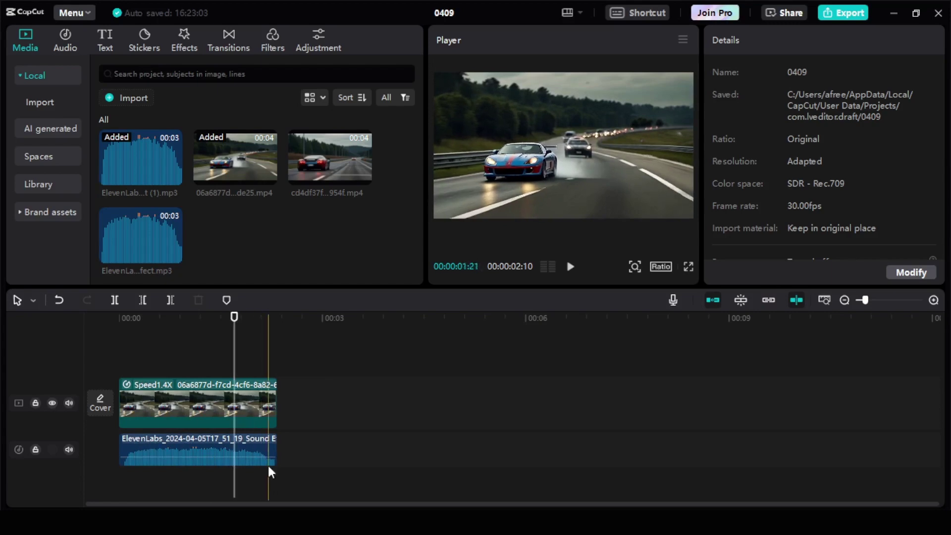
Step: Copy the blue car clip together with its sound effect and paste both at 00:00:02:10, directly after the originals
left_click_drag(298, 450, 228, 396)
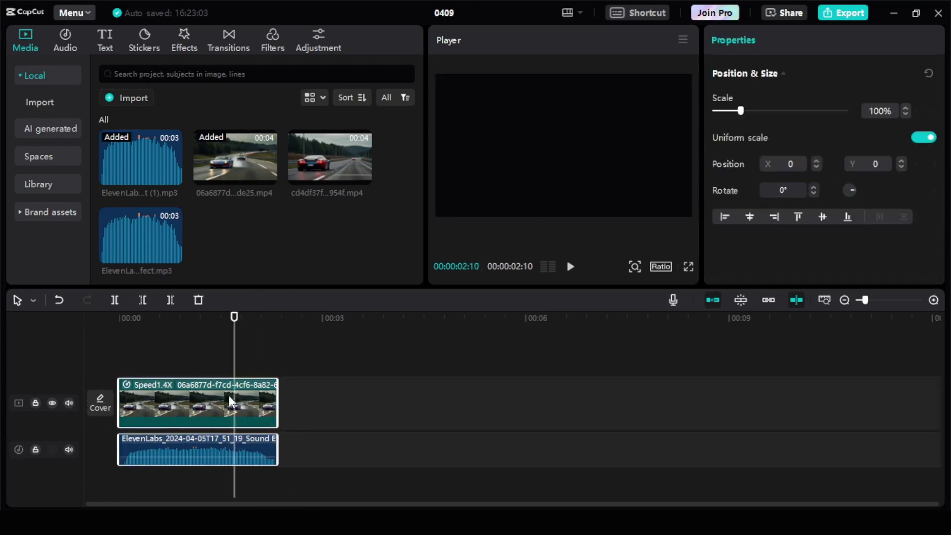
left_click_drag(235, 317, 277, 319)
key("ctrl+v")
left_click_drag(323, 391, 319, 431)
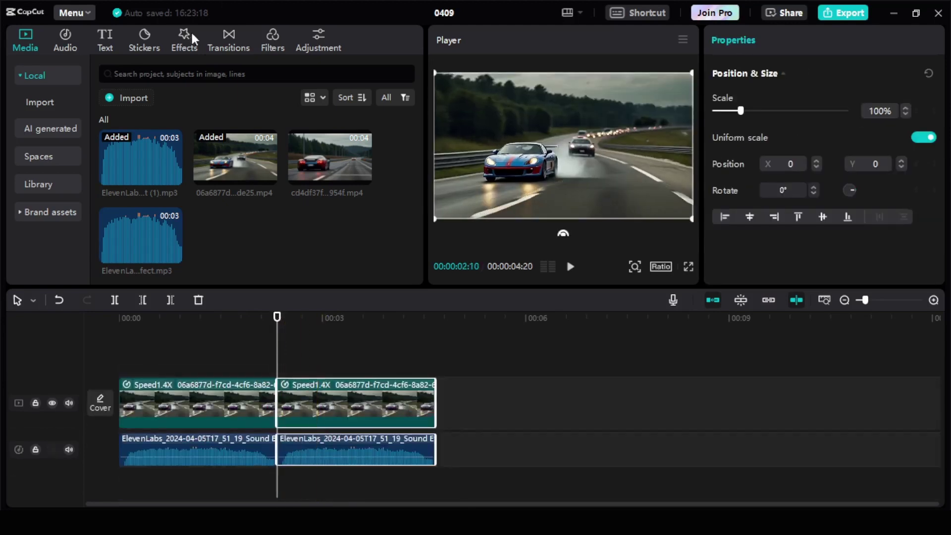
Step: Add the Black Fade overlay transition at the cut between the two blue car clips
left_click(222, 28)
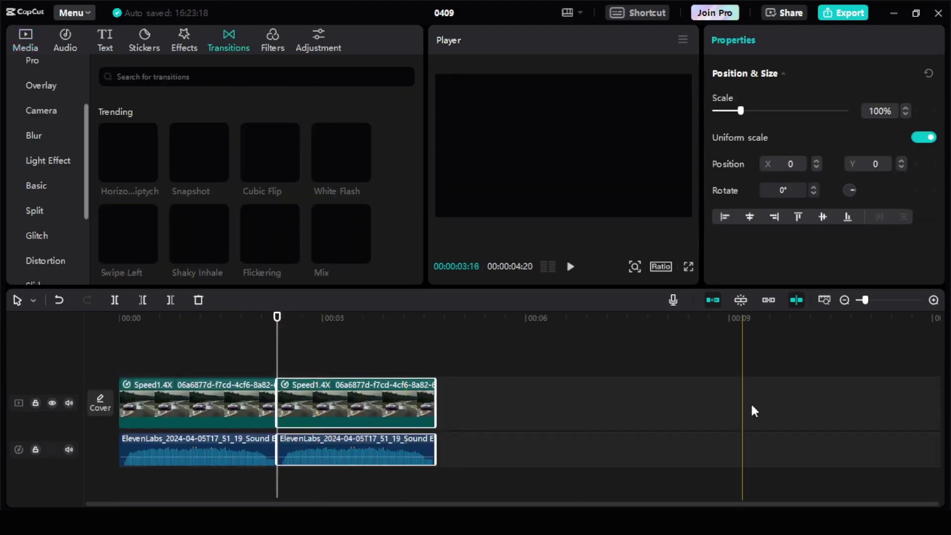
left_click(42, 92)
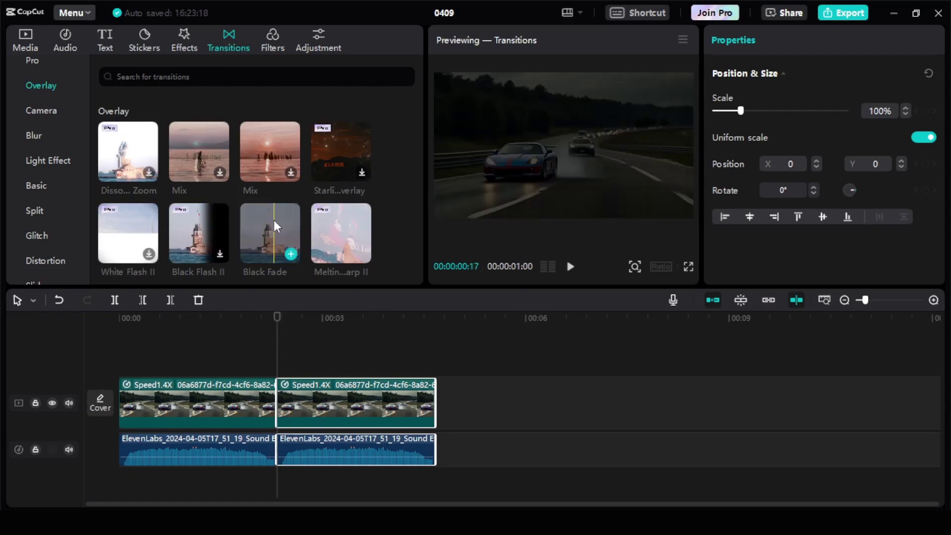
left_click_drag(275, 220, 263, 406)
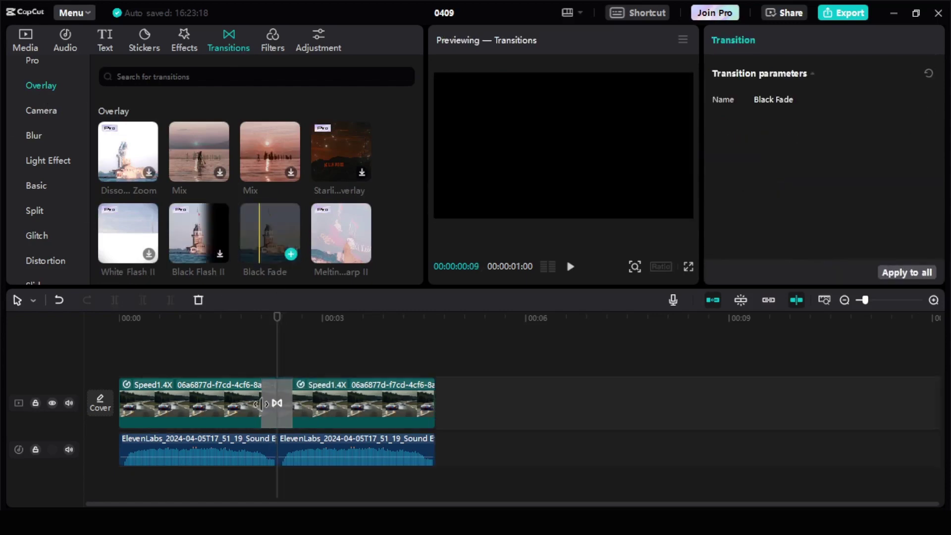
Step: Play the timeline from the start to check the fade and sound across both clips
left_click_drag(277, 342, 89, 344)
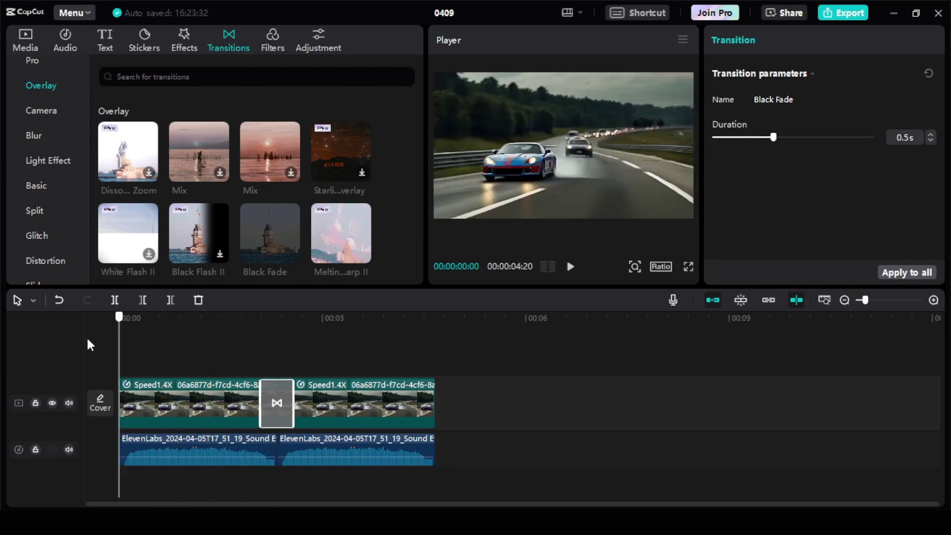
left_click(571, 267)
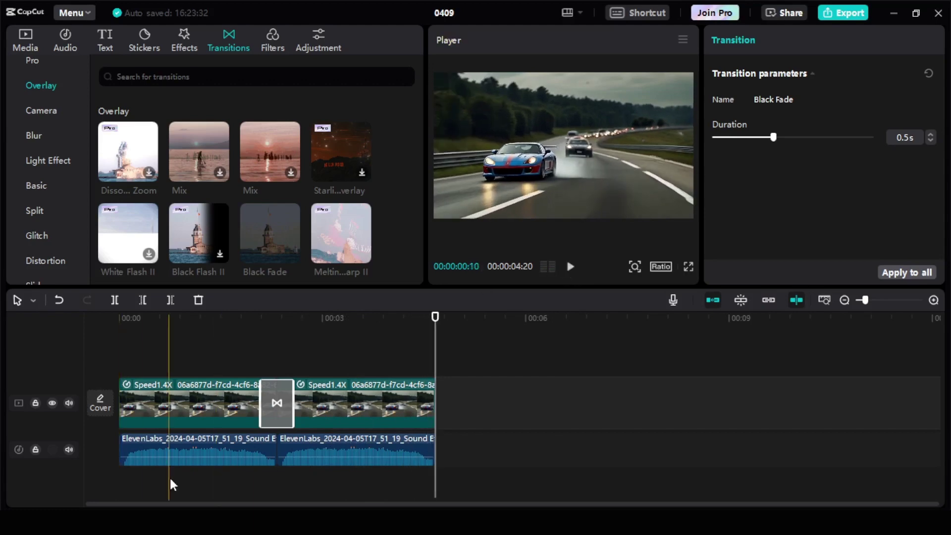
Step: Open the export settings for the edited video
left_click(841, 13)
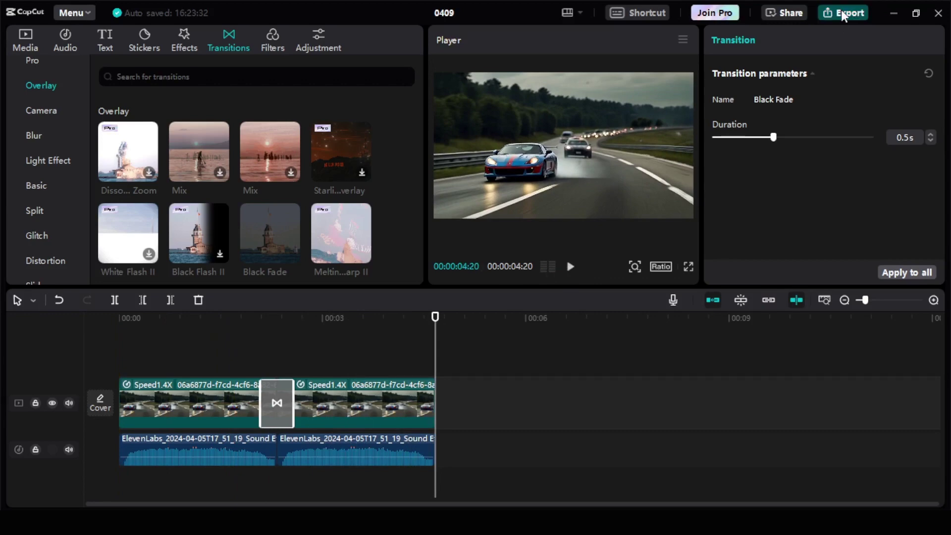